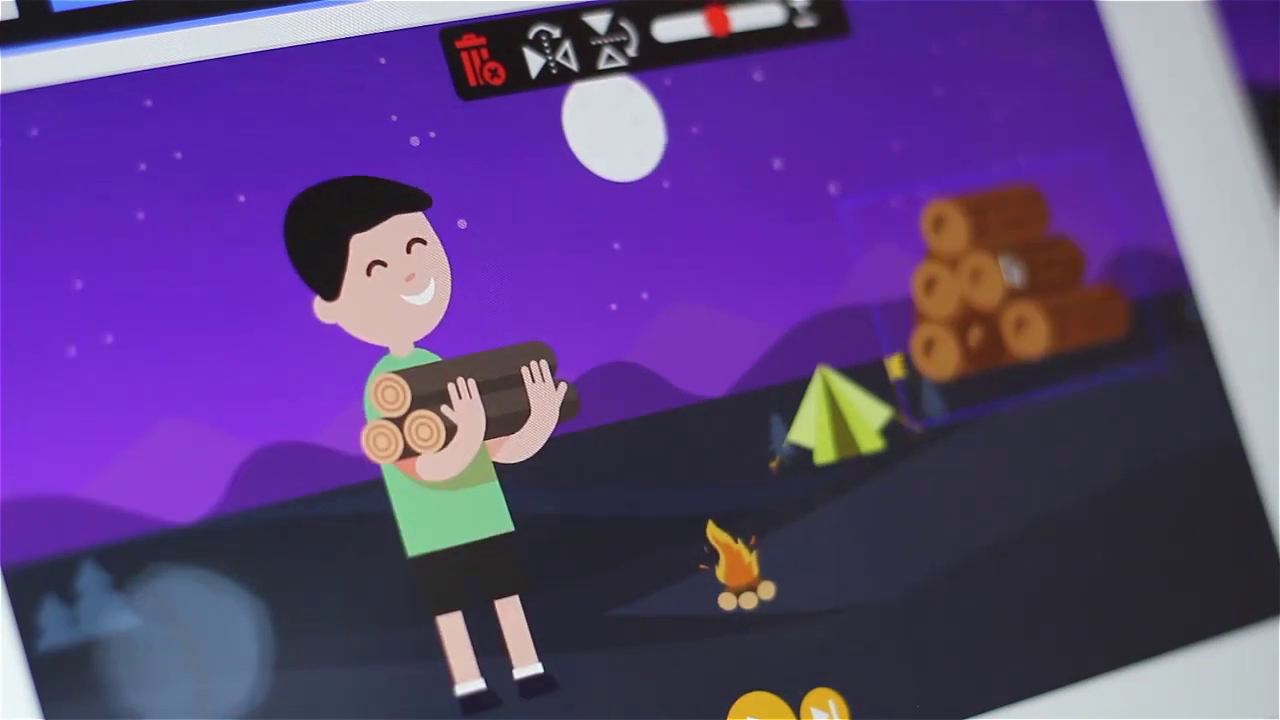
# - Move the log pile and the woman-at-desk character, and make the woman much larger
pyautogui.moveTo(1010, 268)
pyautogui.mouseDown()
pyautogui.moveTo(1000, 380)
pyautogui.moveTo(1020, 430)
pyautogui.moveTo(1049, 448)
pyautogui.mouseUp()
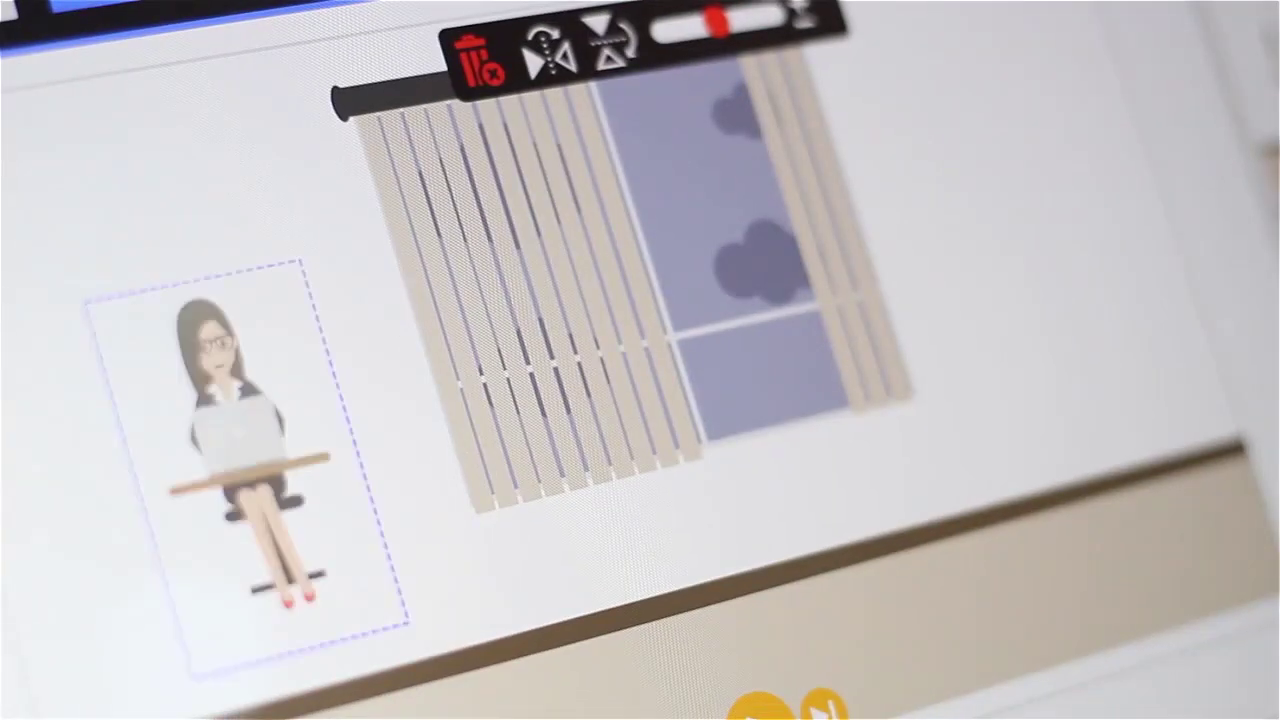
pyautogui.moveTo(254, 403); pyautogui.dragTo(354, 466)
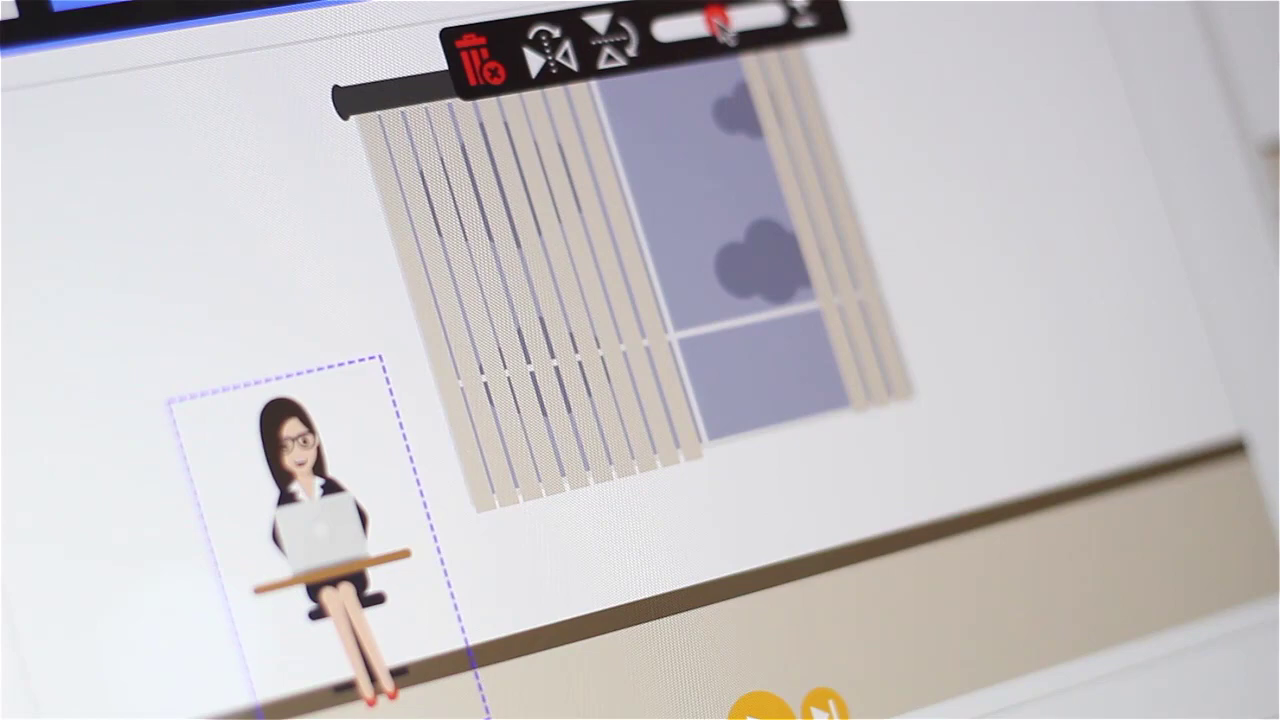
pyautogui.moveTo(720, 24); pyautogui.dragTo(772, 16)
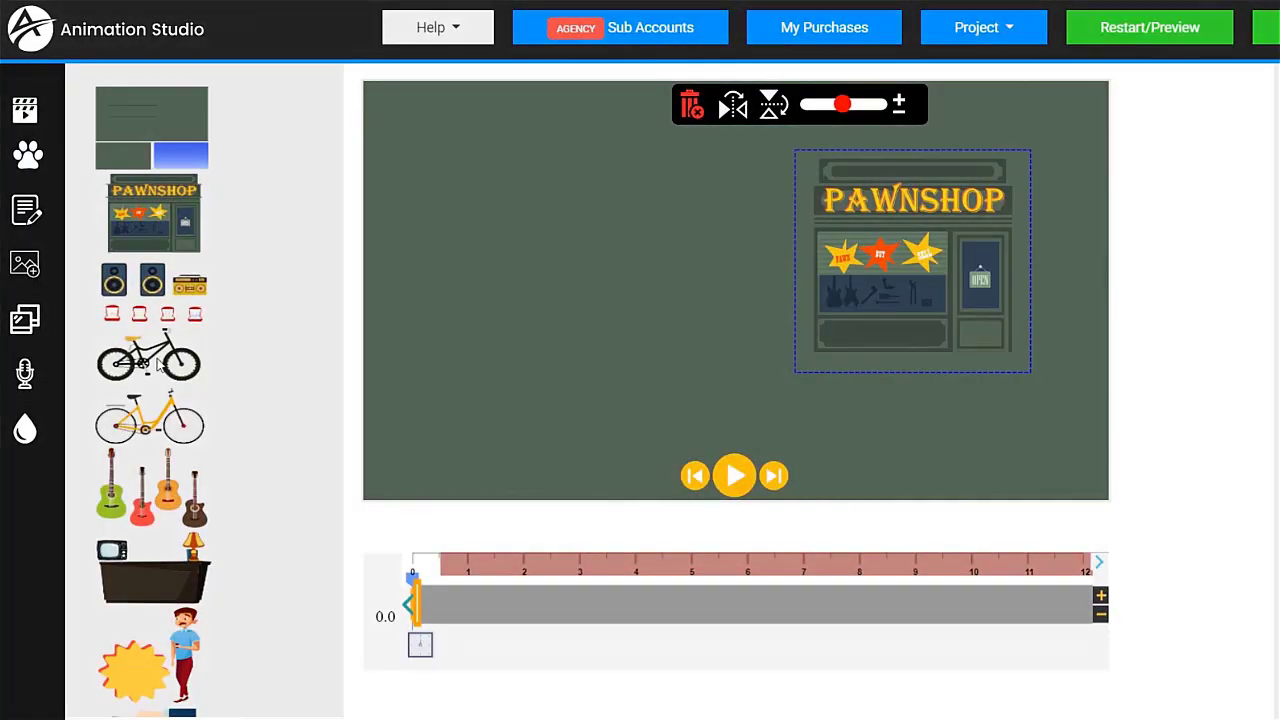
# - Add bicycles and a counter to the pawnshop scene, and a doctor on the clinic's right
pyautogui.click(156, 366)
pyautogui.moveTo(633, 350); pyautogui.dragTo(678, 350)
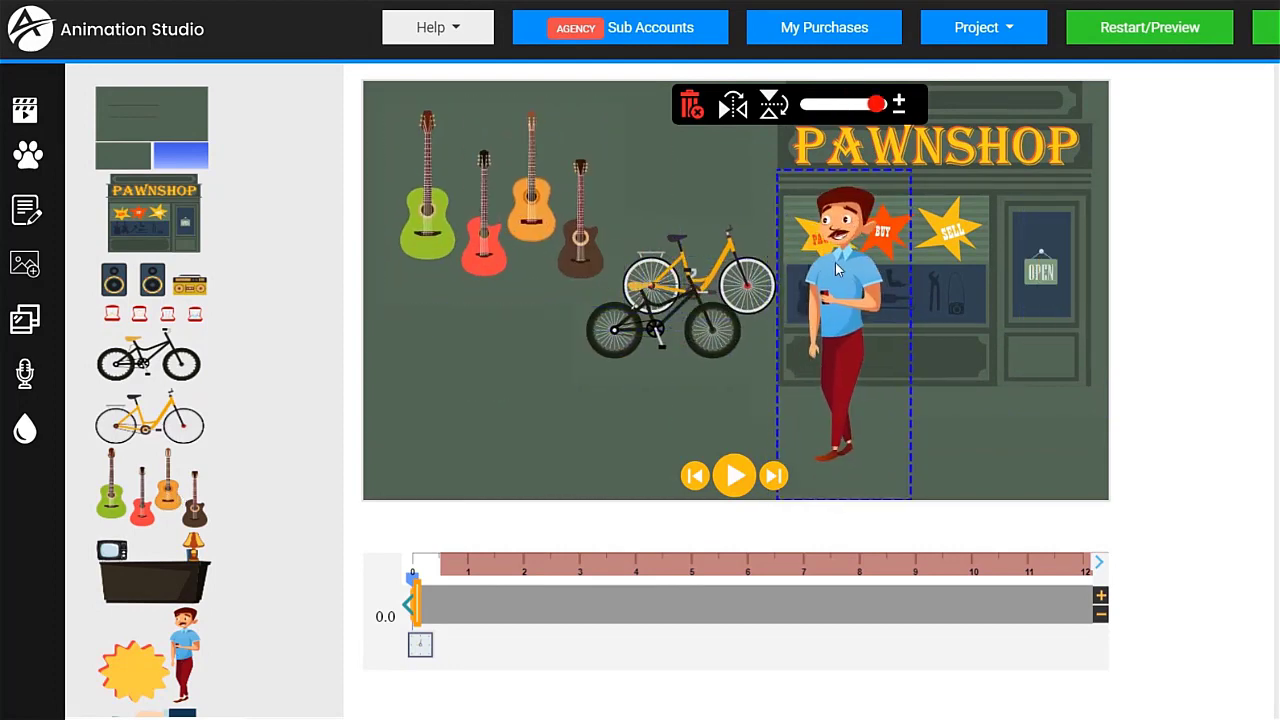
pyautogui.moveTo(835, 262); pyautogui.dragTo(741, 248)
pyautogui.click(155, 570)
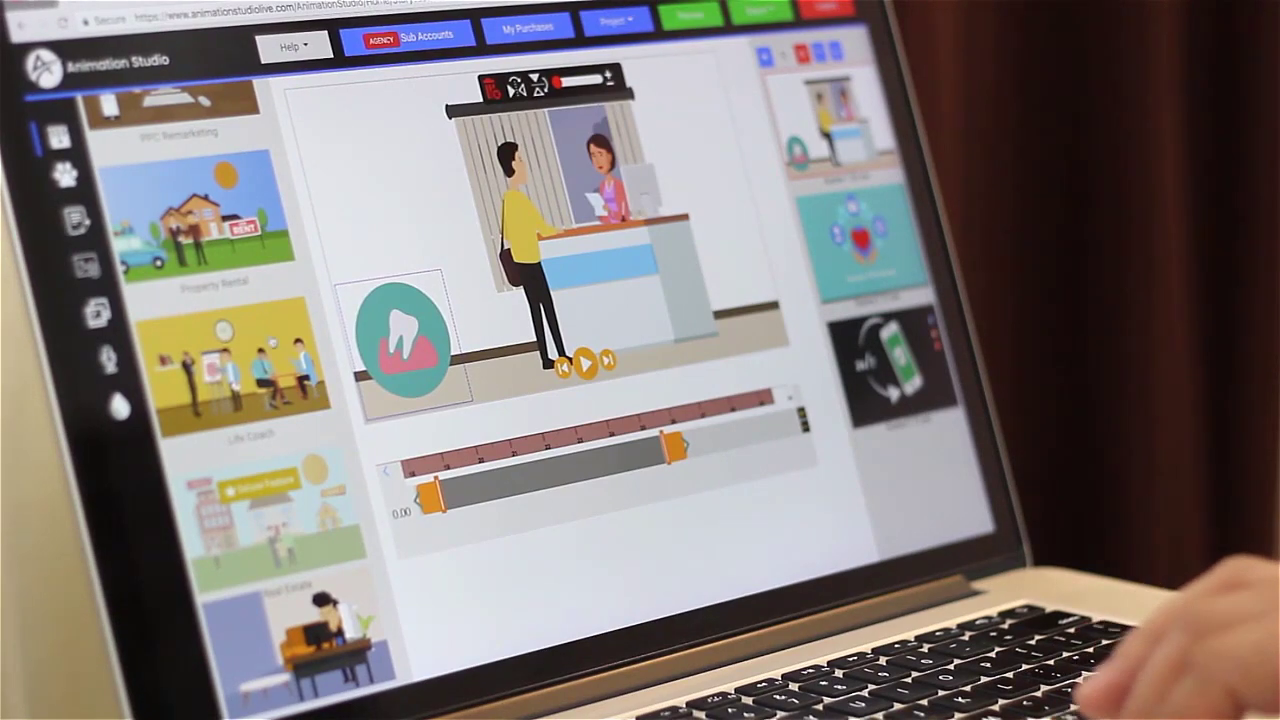
pyautogui.scroll(-2, 270, 340)
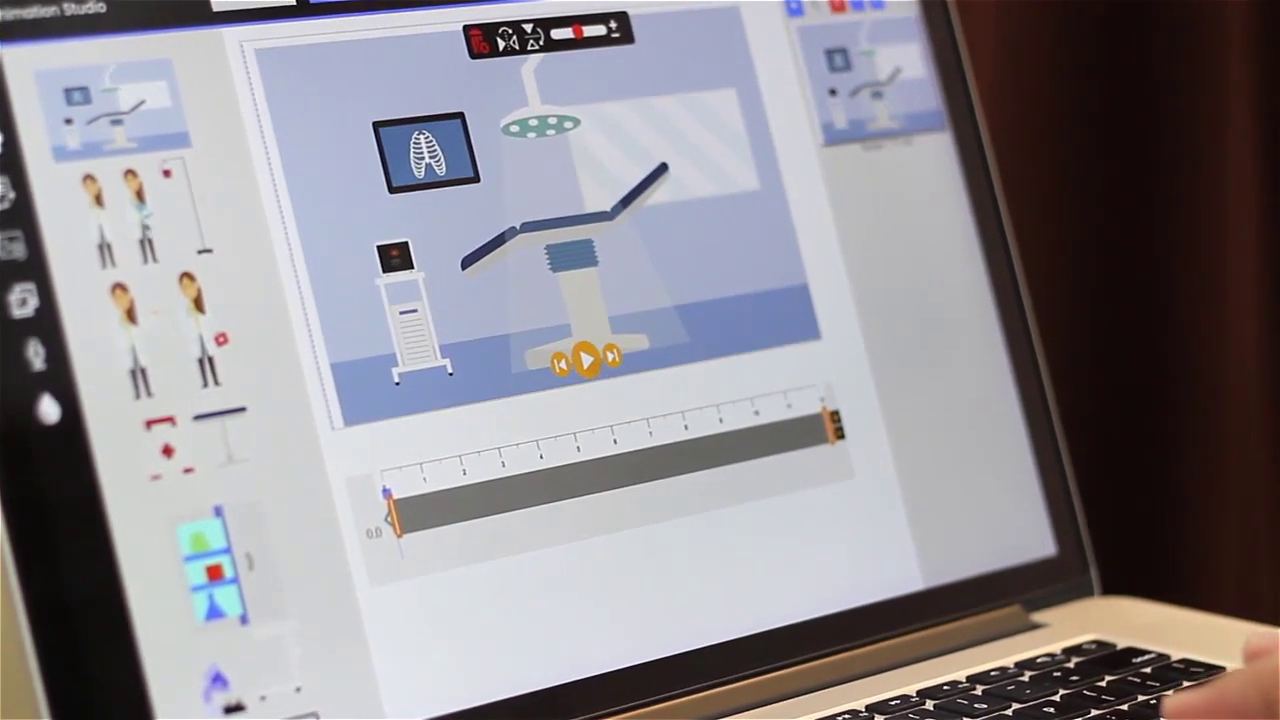
pyautogui.moveTo(140, 215); pyautogui.dragTo(715, 215)
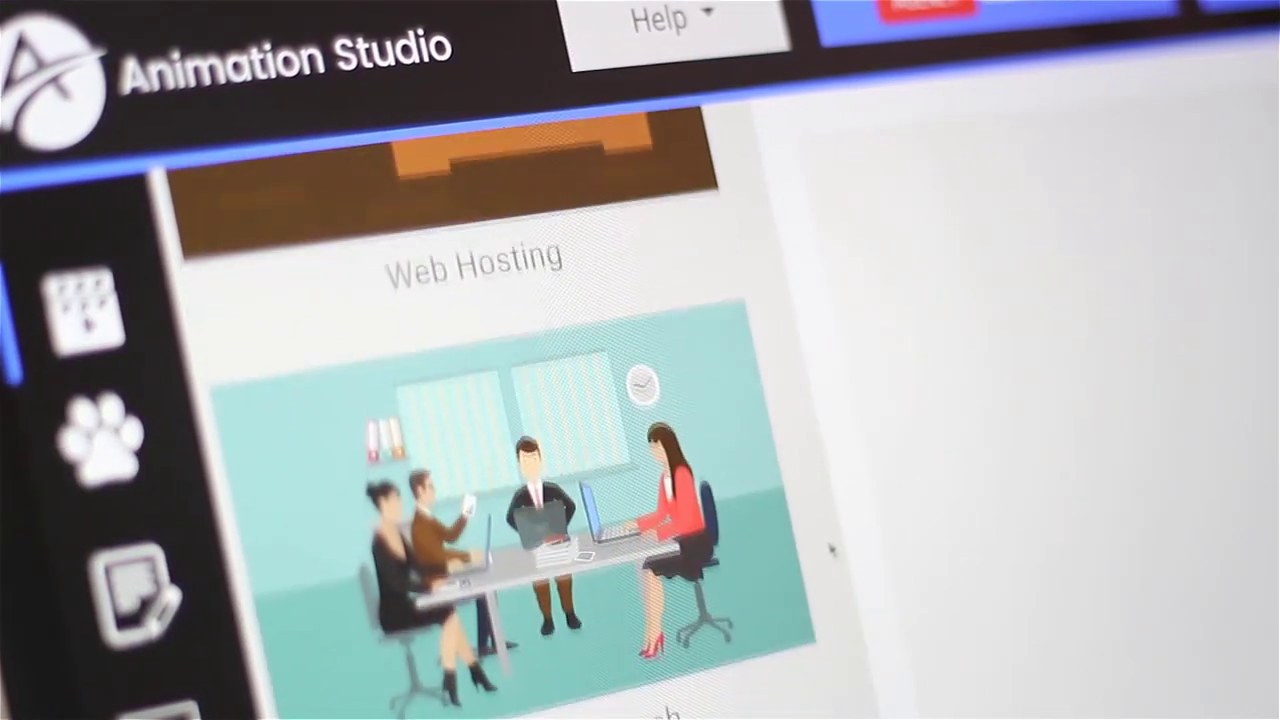
# - Open the text-to-speech voice list to choose the Matthew US English male voice
pyautogui.scroll(-3, 832, 549)
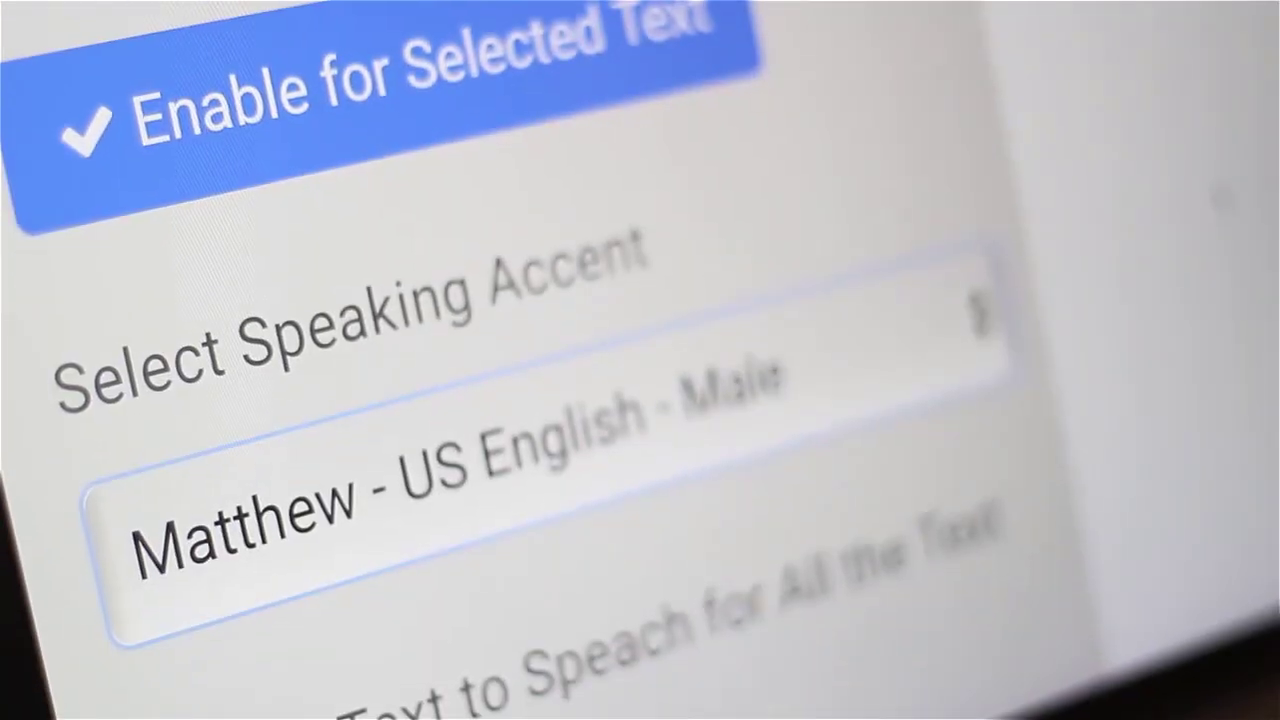
pyautogui.click(378, 497)
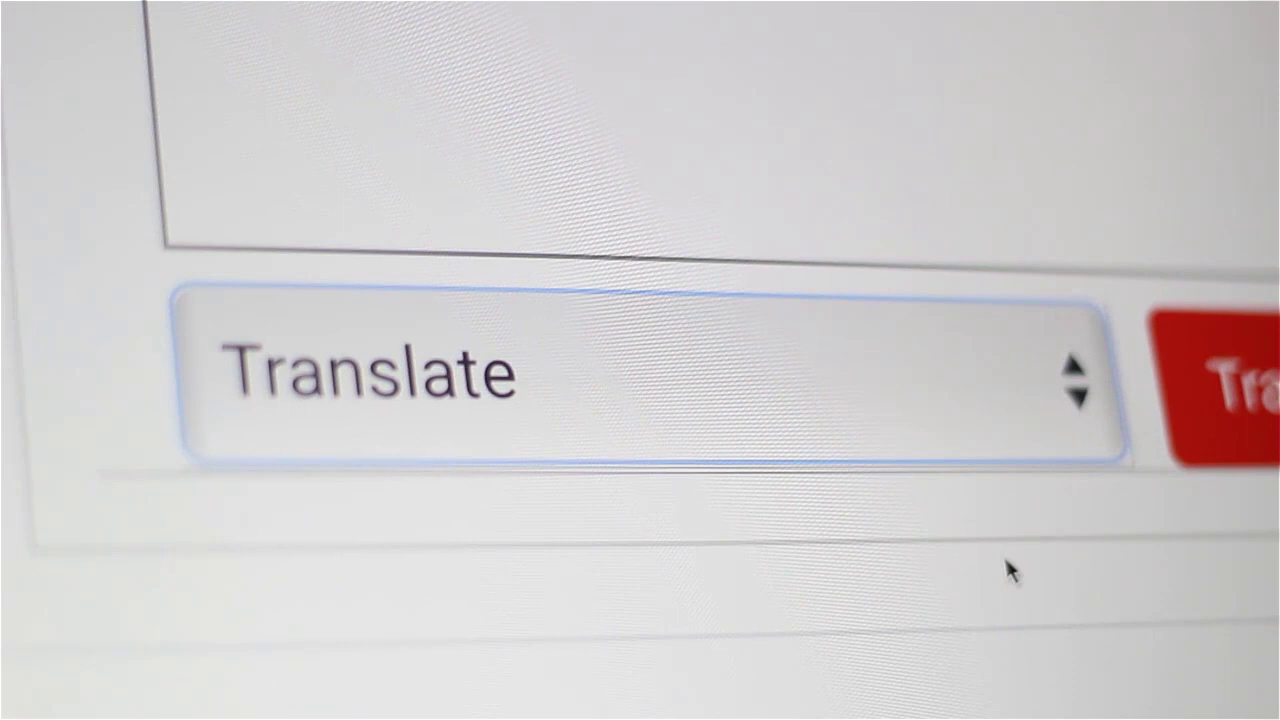
# - Open the Translate language dropdown for the voiceover
pyautogui.click(1007, 443)
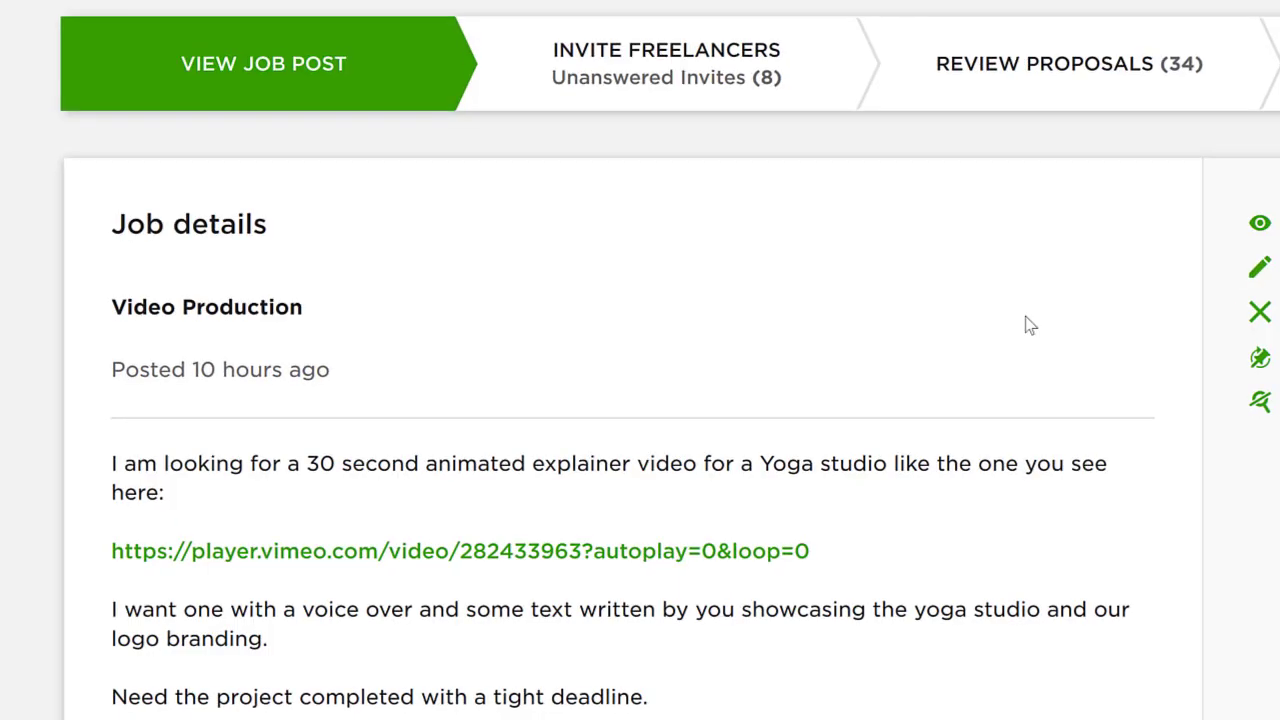
# - Highlight the yoga job's bids: low $300.00, high $1,500.00, average $950.74
pyautogui.scroll(-8, 1025, 323)
pyautogui.scroll(-5, 1025, 323)
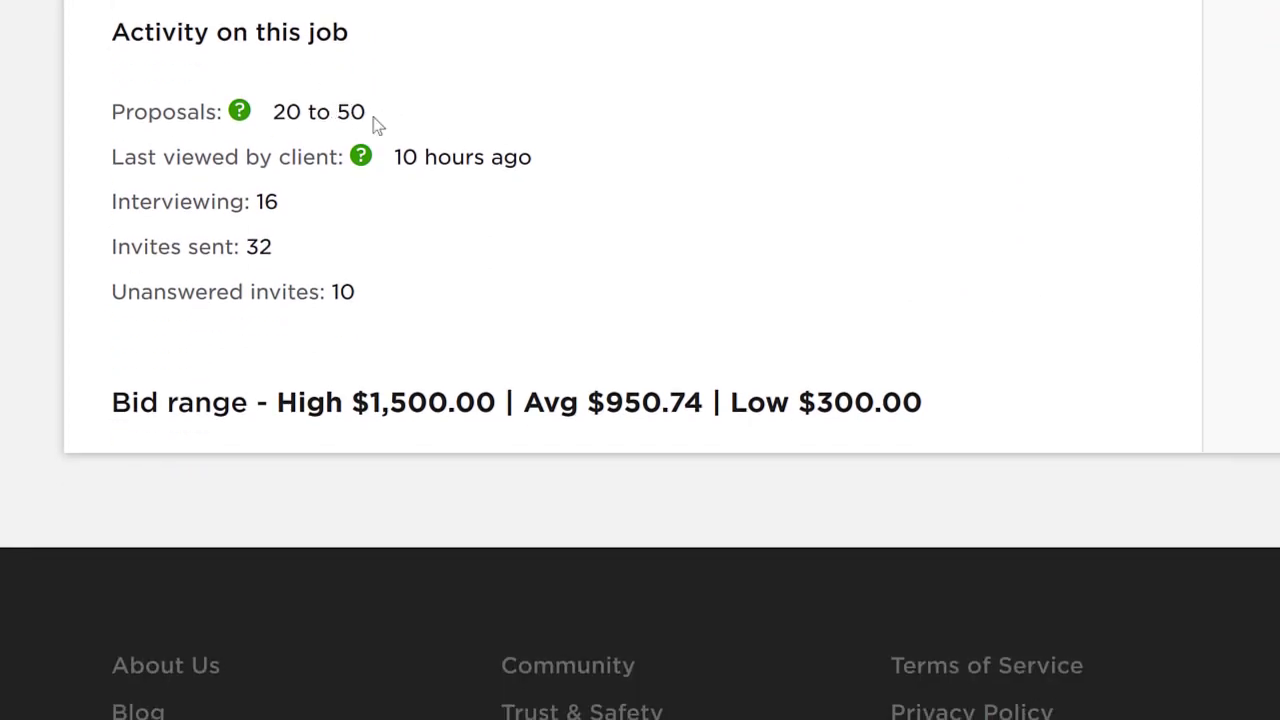
pyautogui.moveTo(373, 106); pyautogui.dragTo(369, 98)
pyautogui.click(374, 103)
pyautogui.moveTo(790, 403); pyautogui.dragTo(922, 403)
pyautogui.click(920, 403)
pyautogui.moveTo(350, 402)
pyautogui.mouseDown()
pyautogui.moveTo(543, 429)
pyautogui.moveTo(706, 402)
pyautogui.mouseUp()
pyautogui.click(548, 425)
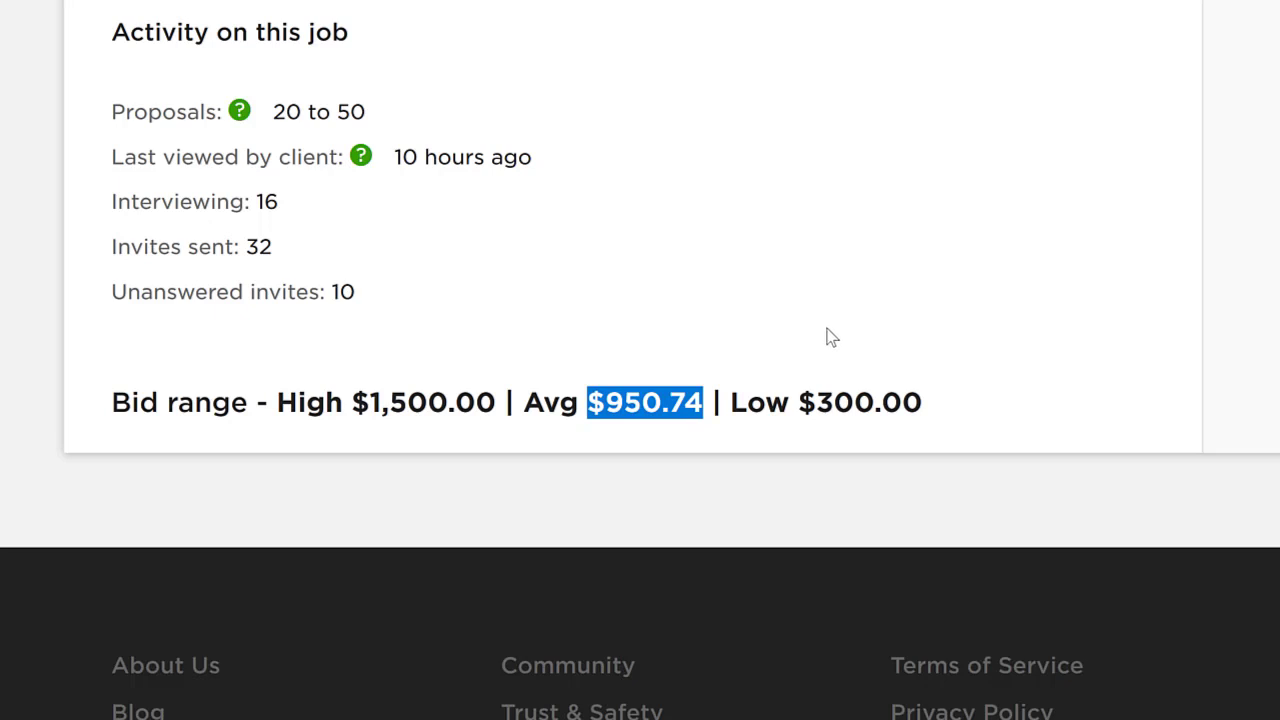
pyautogui.click(830, 327)
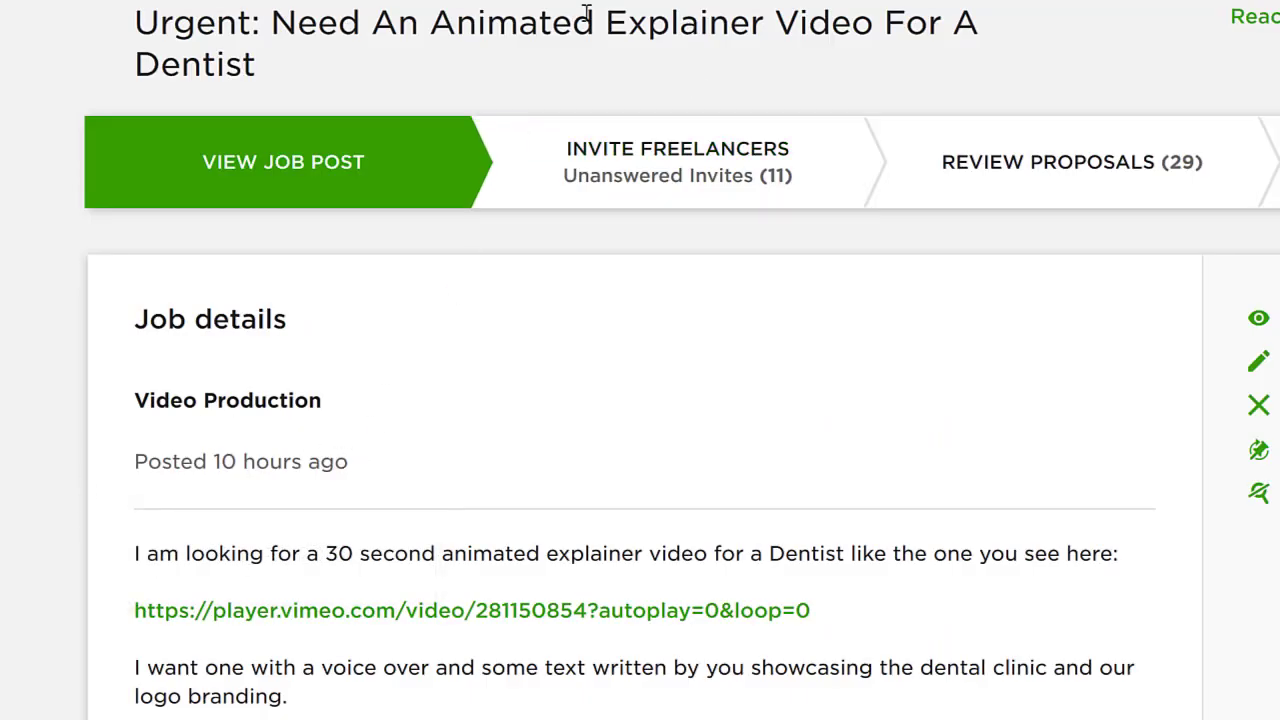
# - Highlight the dentist job's bids: low $200.00, high $1,600.00, average $846.67
pyautogui.scroll(-10, 314, 277)
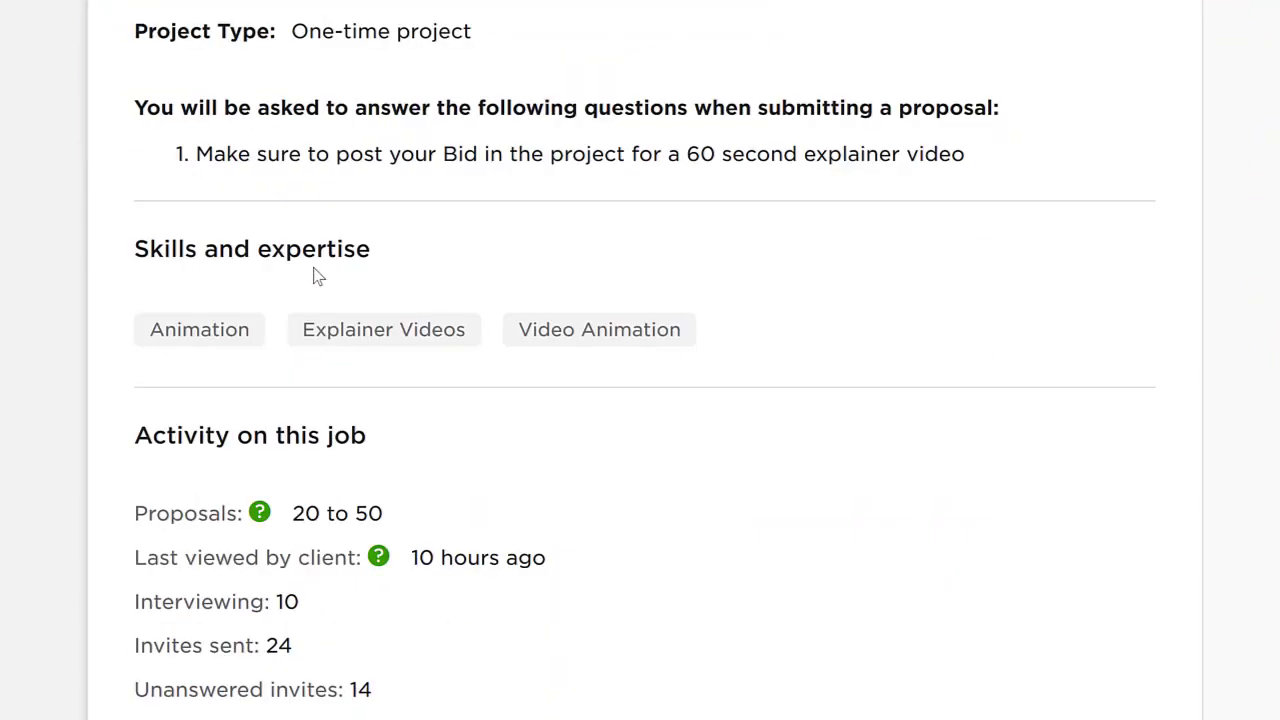
pyautogui.scroll(10, 314, 277)
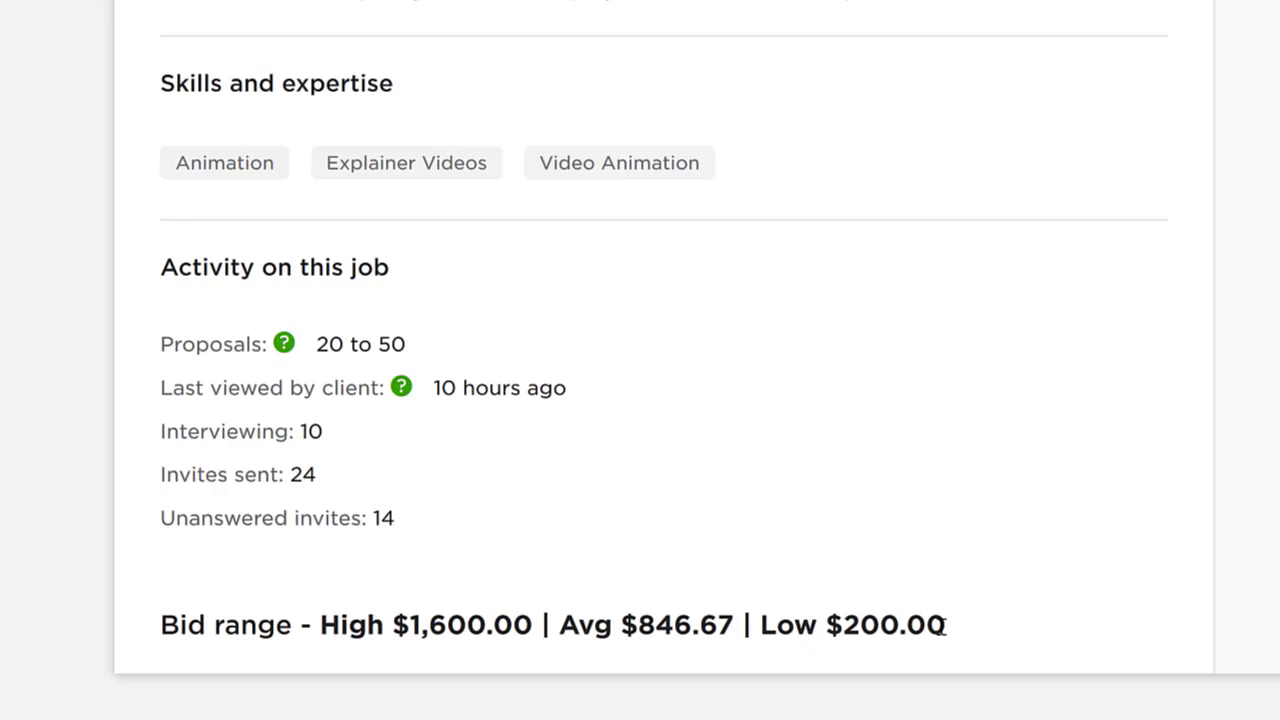
pyautogui.moveTo(945, 627); pyautogui.dragTo(818, 630)
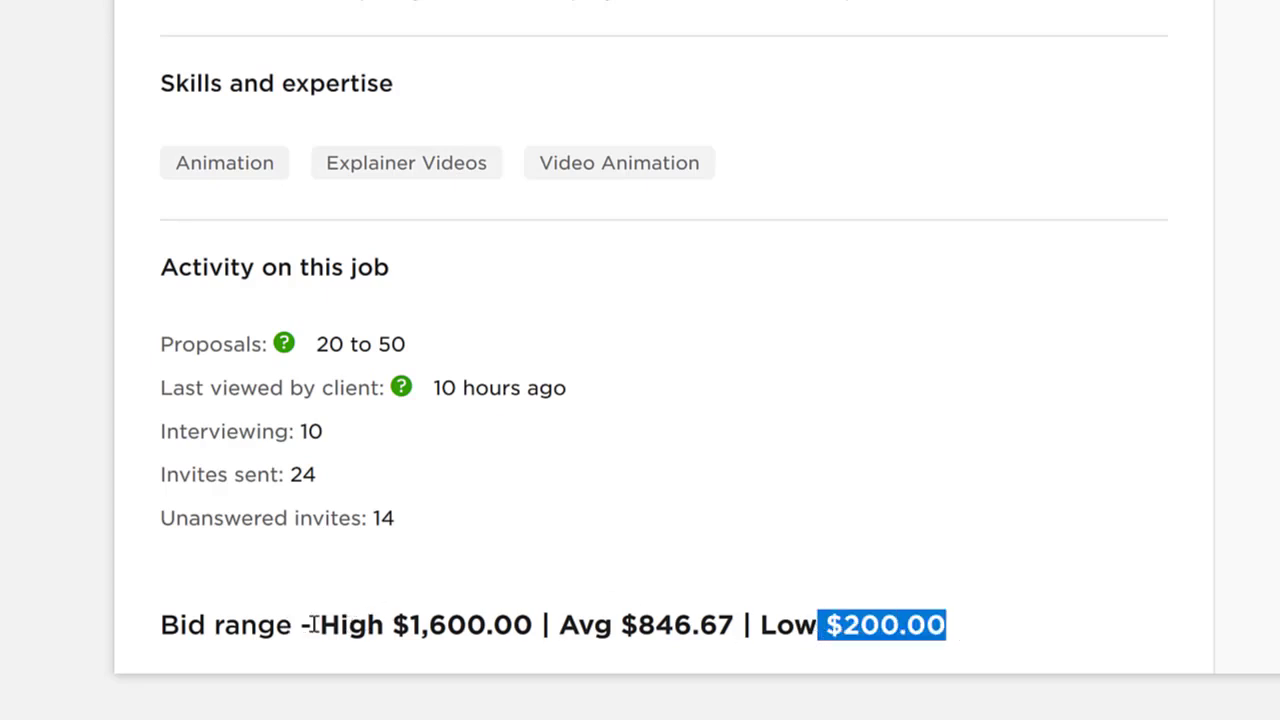
pyautogui.moveTo(364, 626); pyautogui.dragTo(533, 626)
pyautogui.click(533, 624)
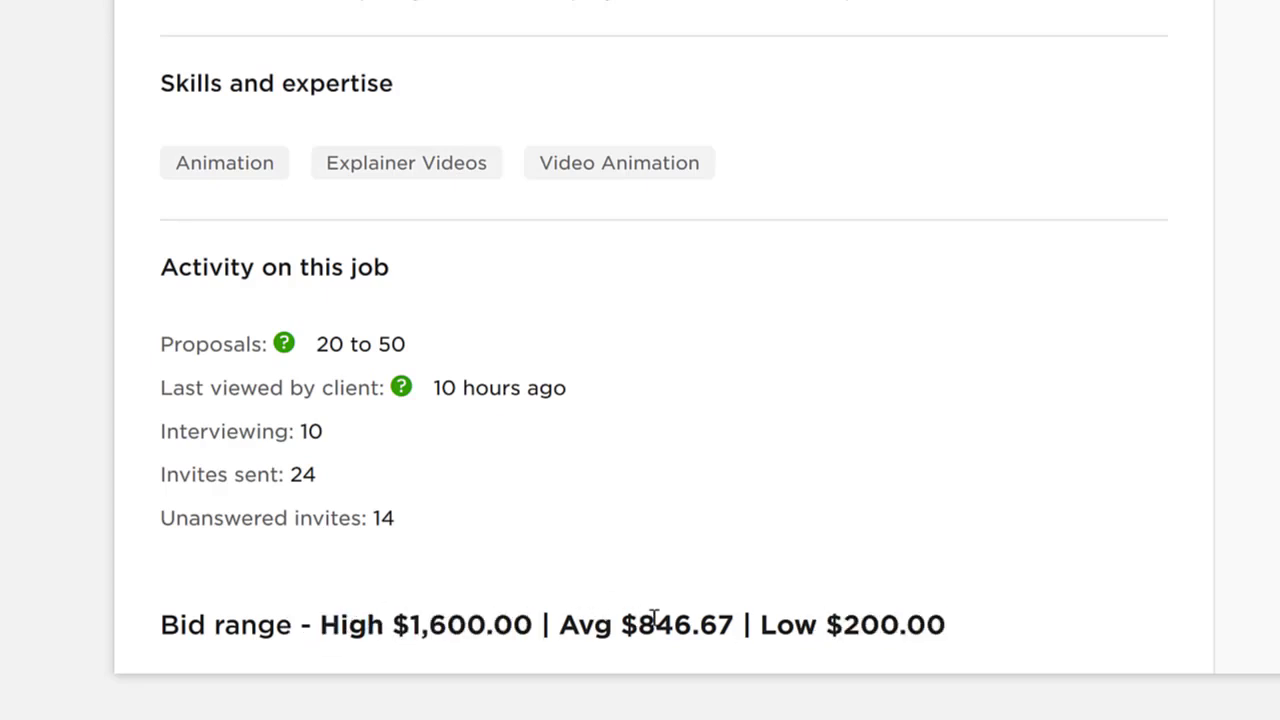
pyautogui.moveTo(638, 624); pyautogui.dragTo(742, 625)
pyautogui.click(742, 625)
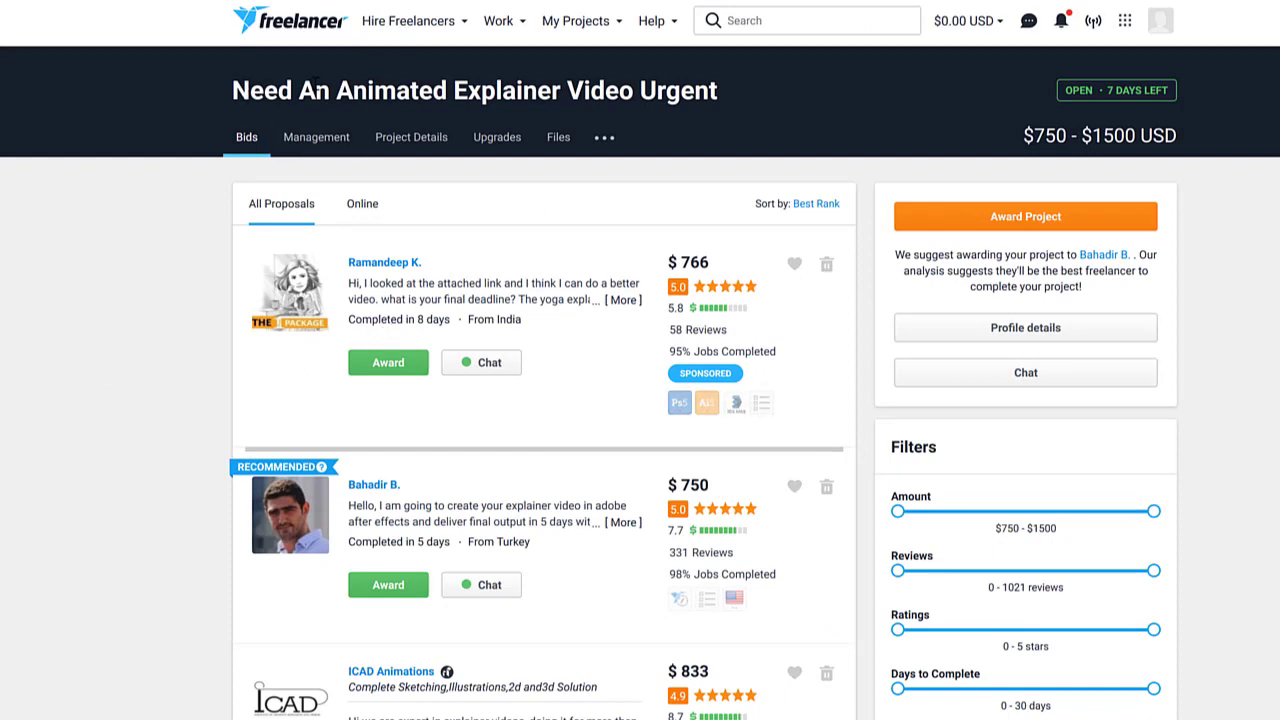
# - Highlight the Freelancer project title and its 766 and 1250 bid amounts
pyautogui.moveTo(312, 88); pyautogui.dragTo(712, 90)
pyautogui.click(674, 93)
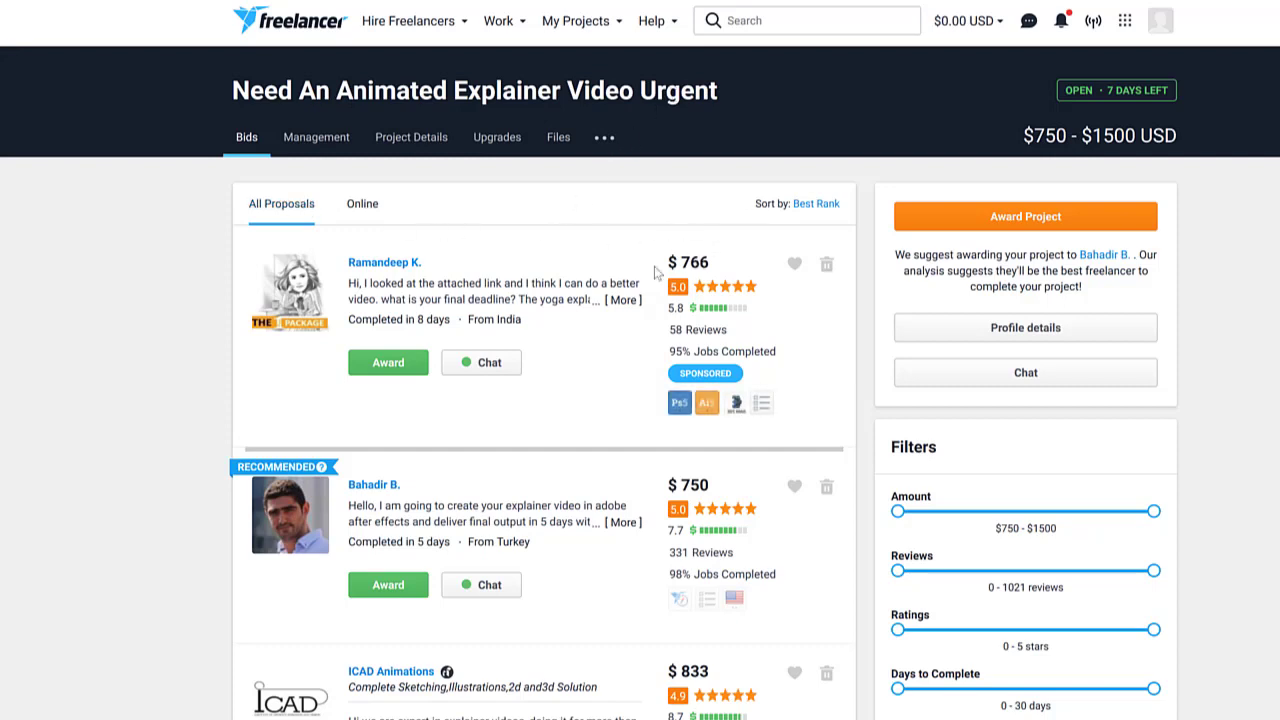
pyautogui.doubleClick(684, 262)
pyautogui.scroll(-2, 760, 275)
pyautogui.scroll(-3, 731, 491)
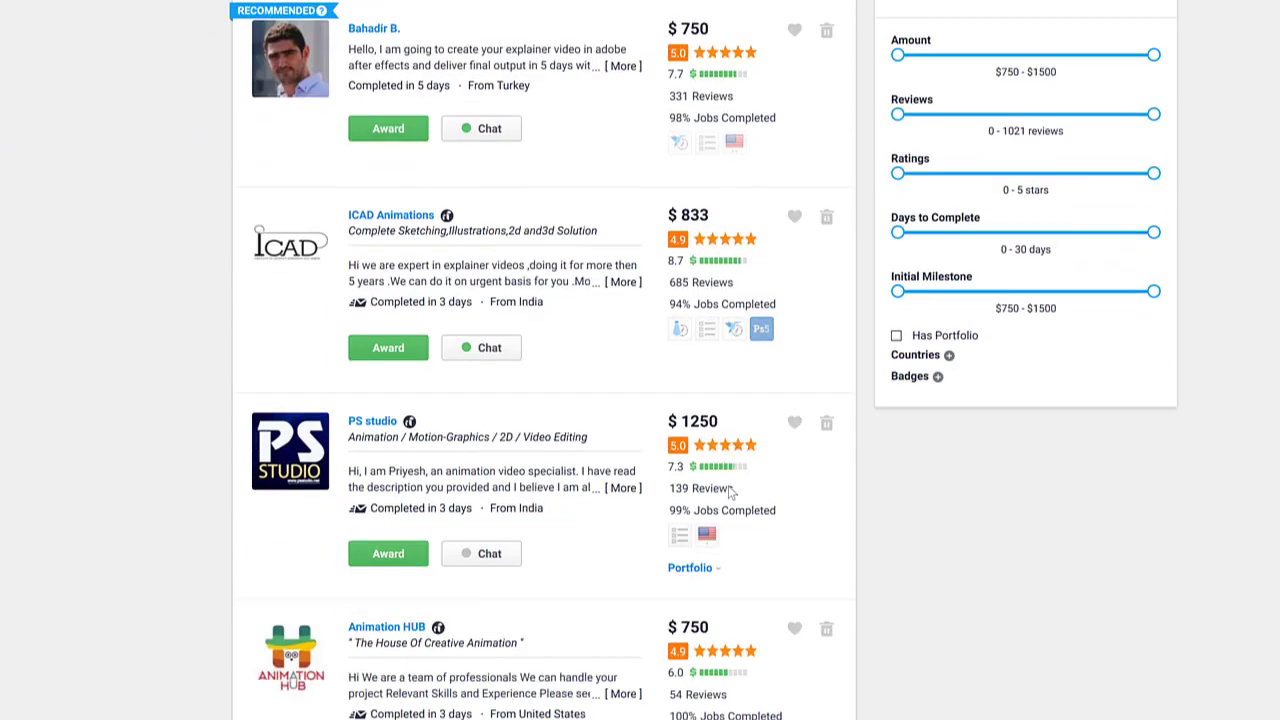
pyautogui.moveTo(679, 357); pyautogui.dragTo(721, 358)
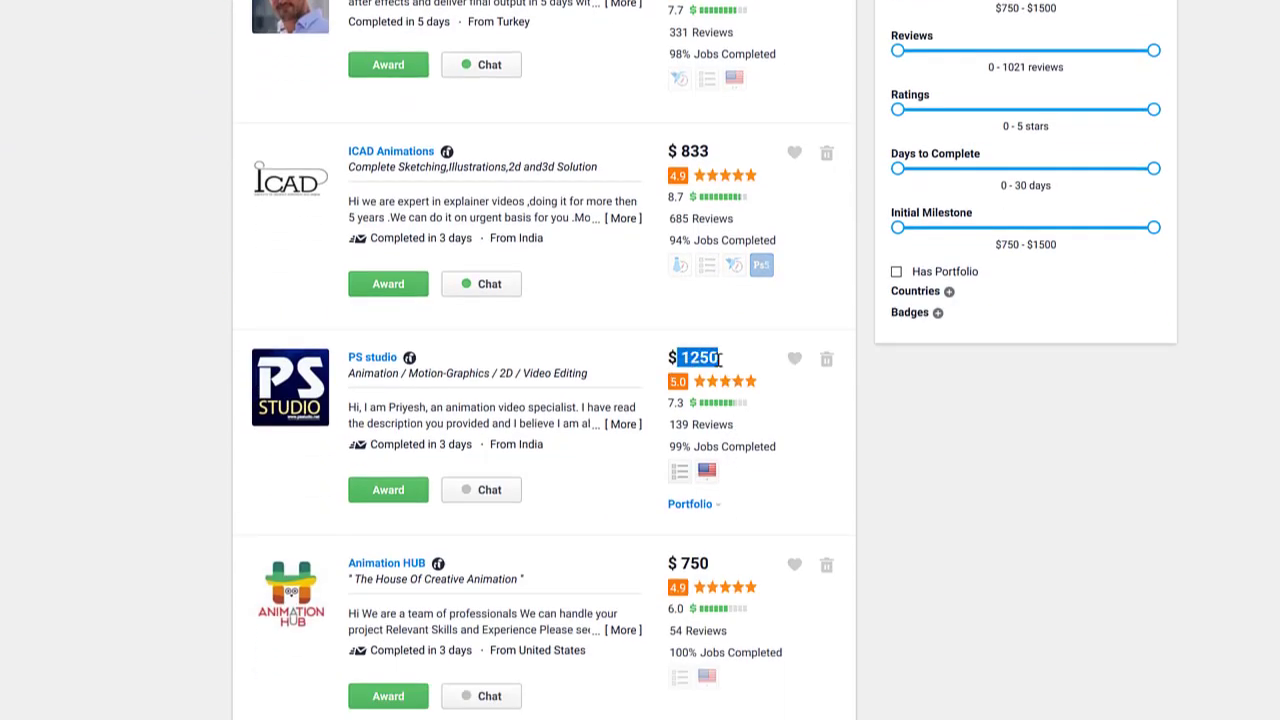
pyautogui.click(718, 360)
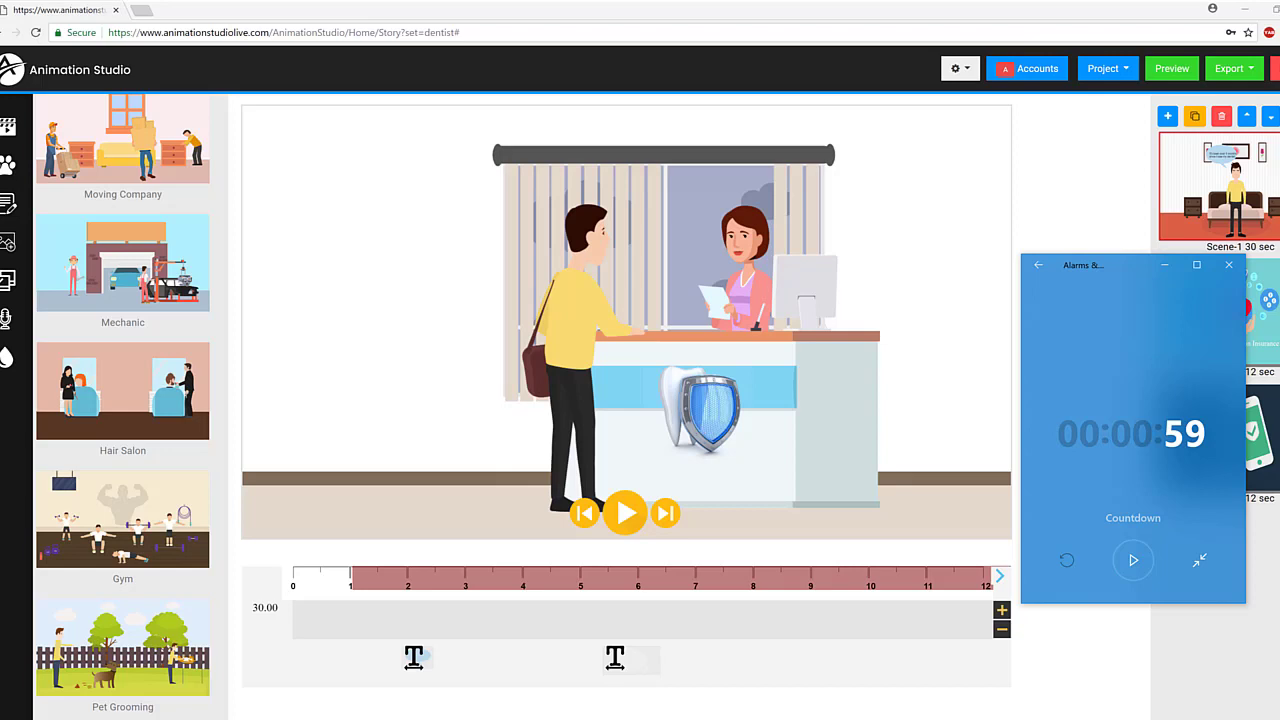
# - Move the countdown timer off the canvas and scroll the template list to the Dentist template
pyautogui.click(1072, 216)
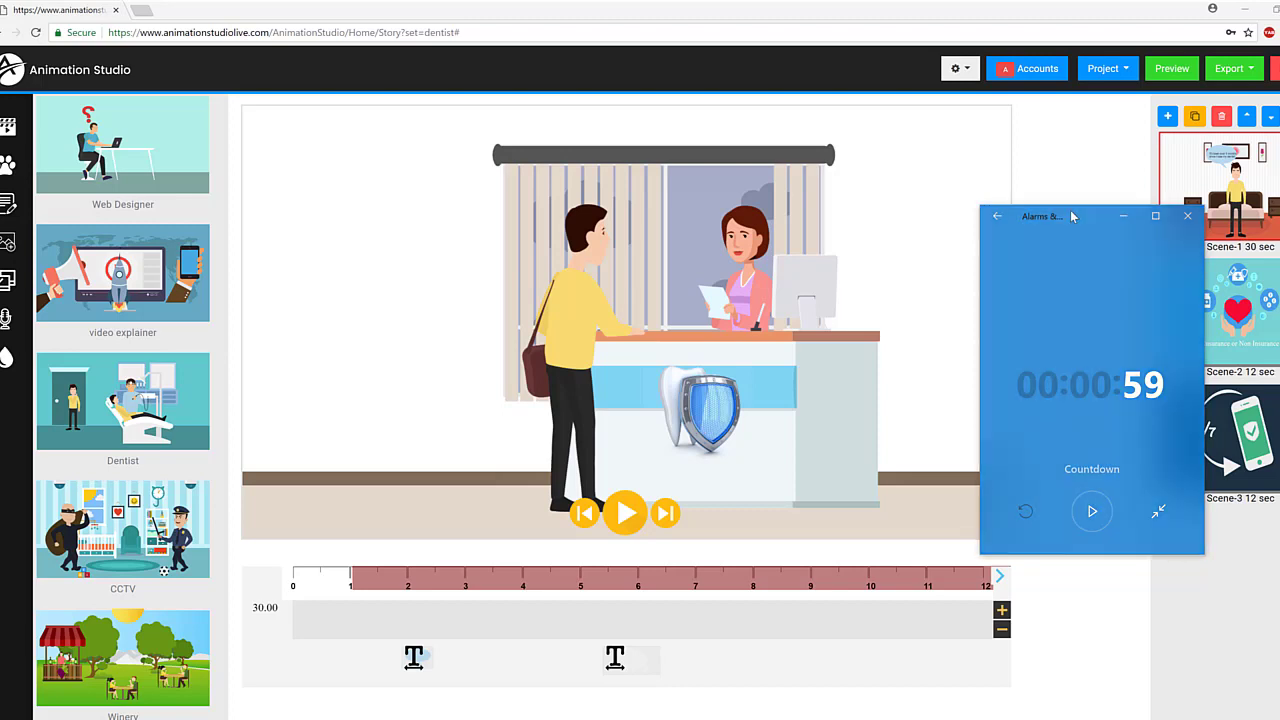
pyautogui.moveTo(1072, 216); pyautogui.dragTo(229, 154)
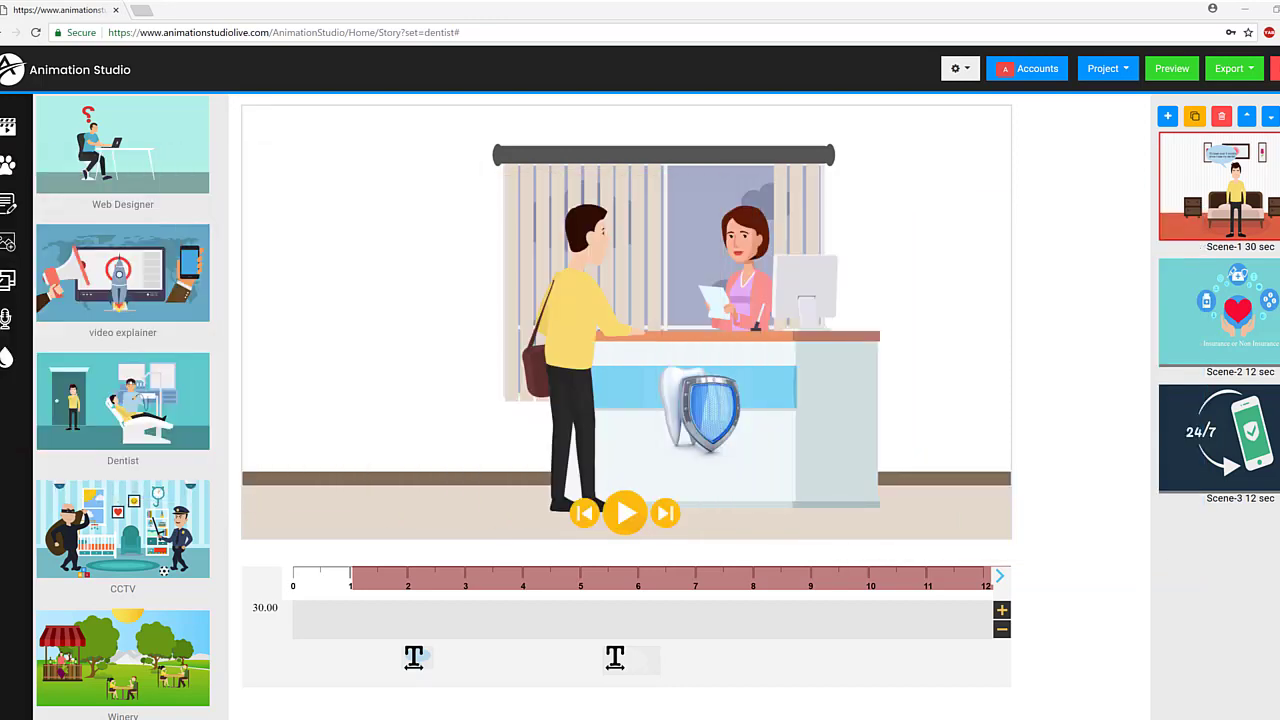
pyautogui.scroll(-1, 140, 327)
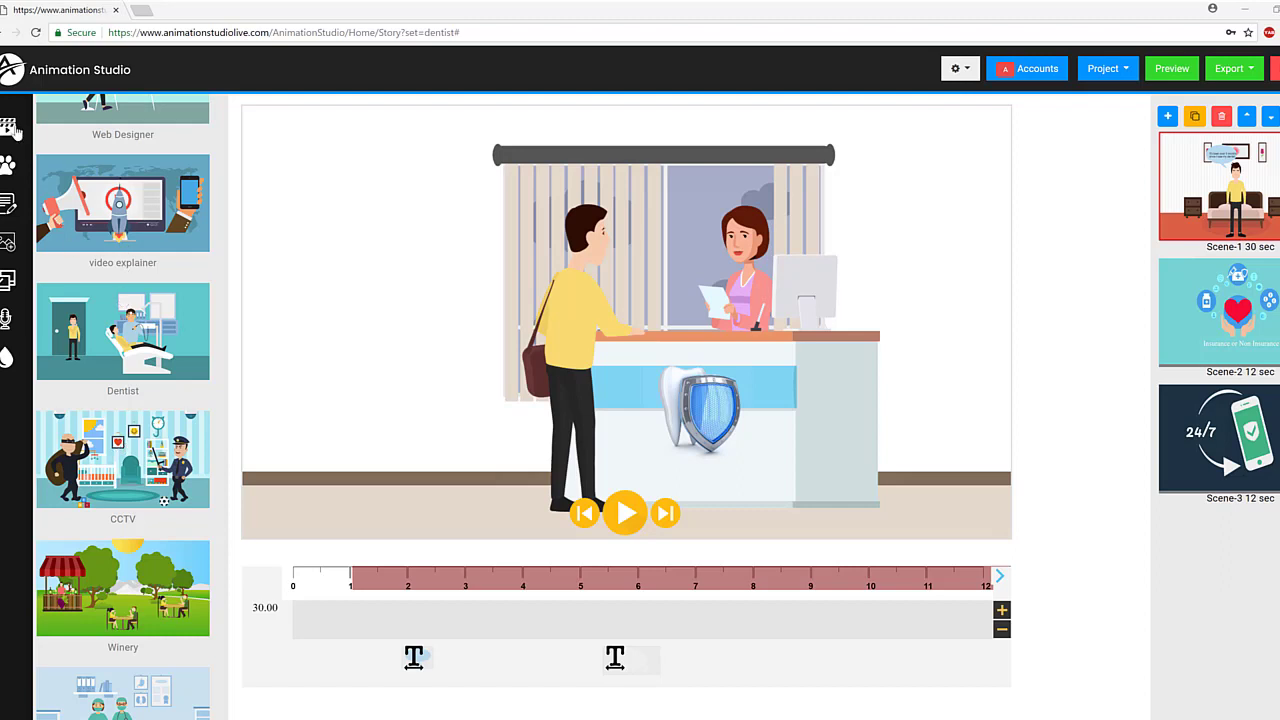
pyautogui.scroll(-1, 165, 355)
pyautogui.scroll(-1, 165, 355)
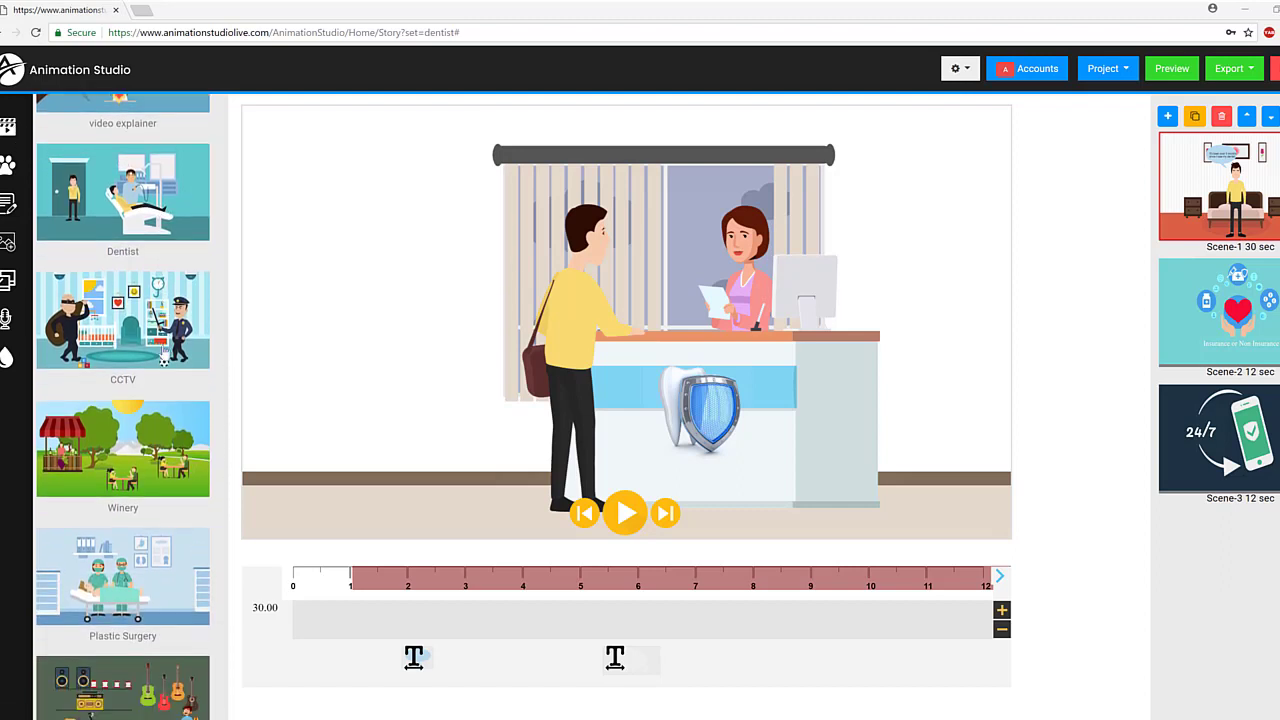
pyautogui.scroll(-1, 165, 355)
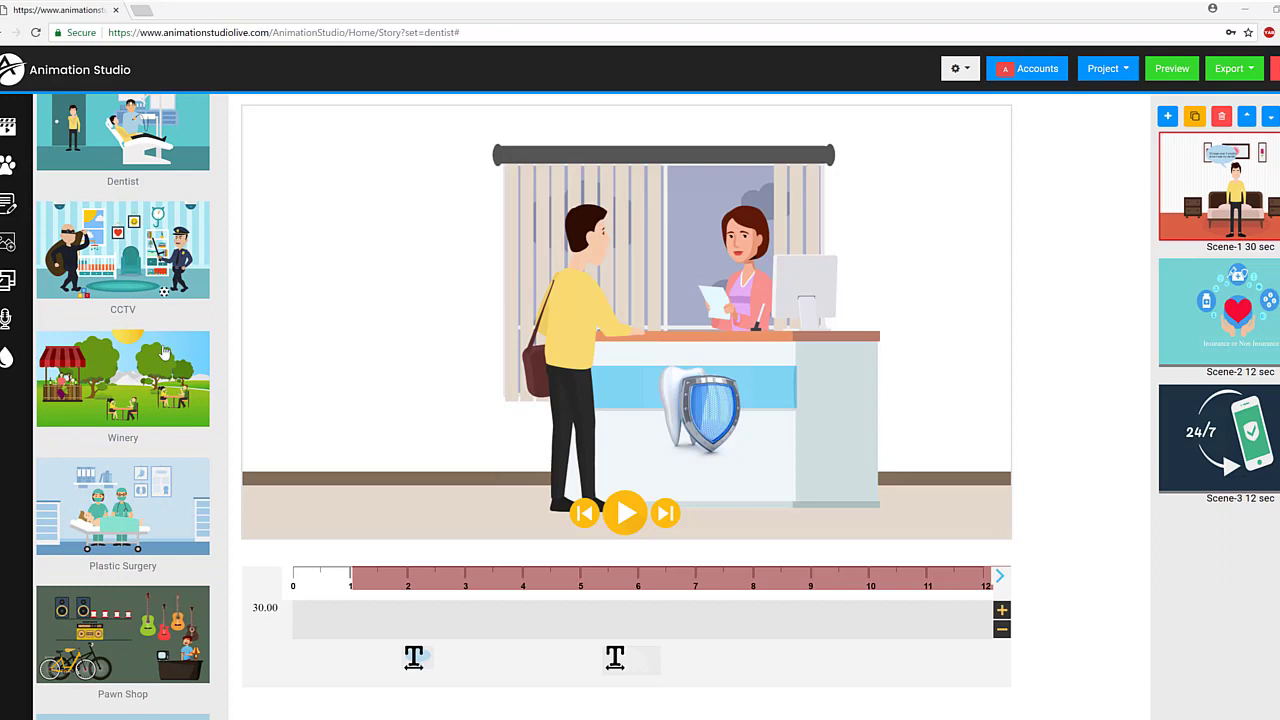
pyautogui.scroll(1, 165, 355)
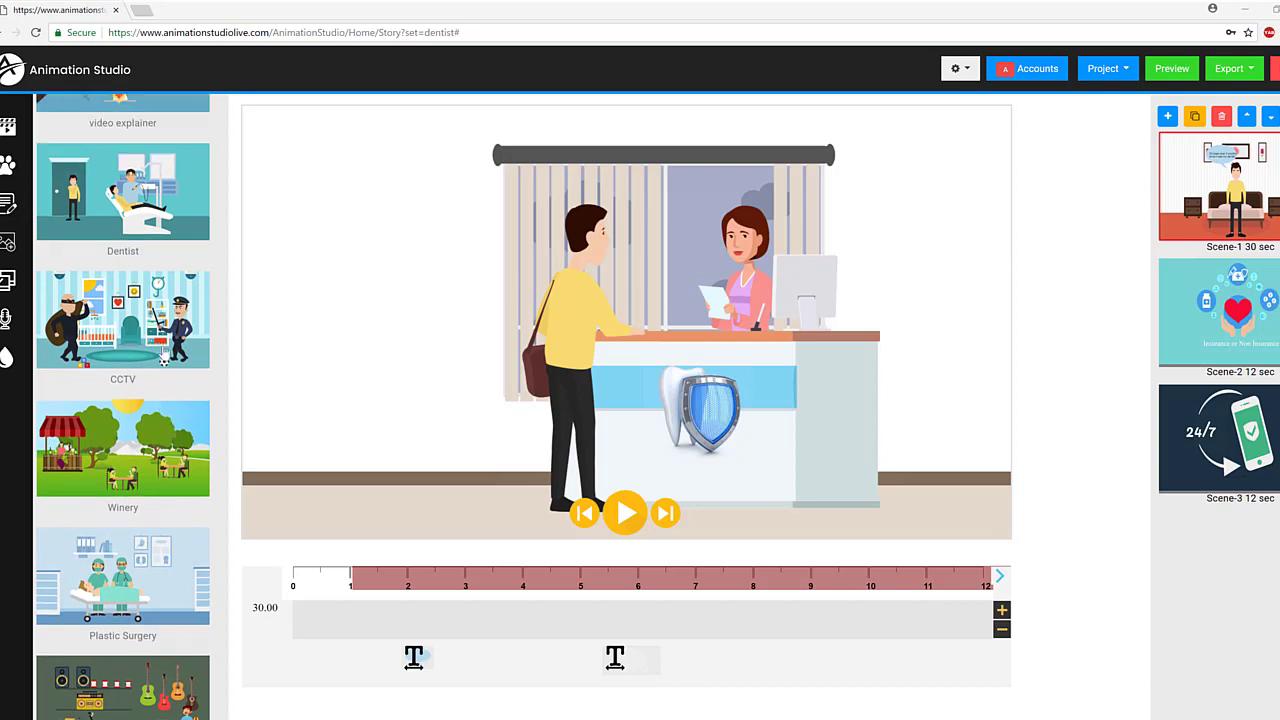
pyautogui.scroll(1, 164, 359)
pyautogui.scroll(1, 164, 358)
pyautogui.scroll(1, 165, 356)
pyautogui.scroll(1, 165, 355)
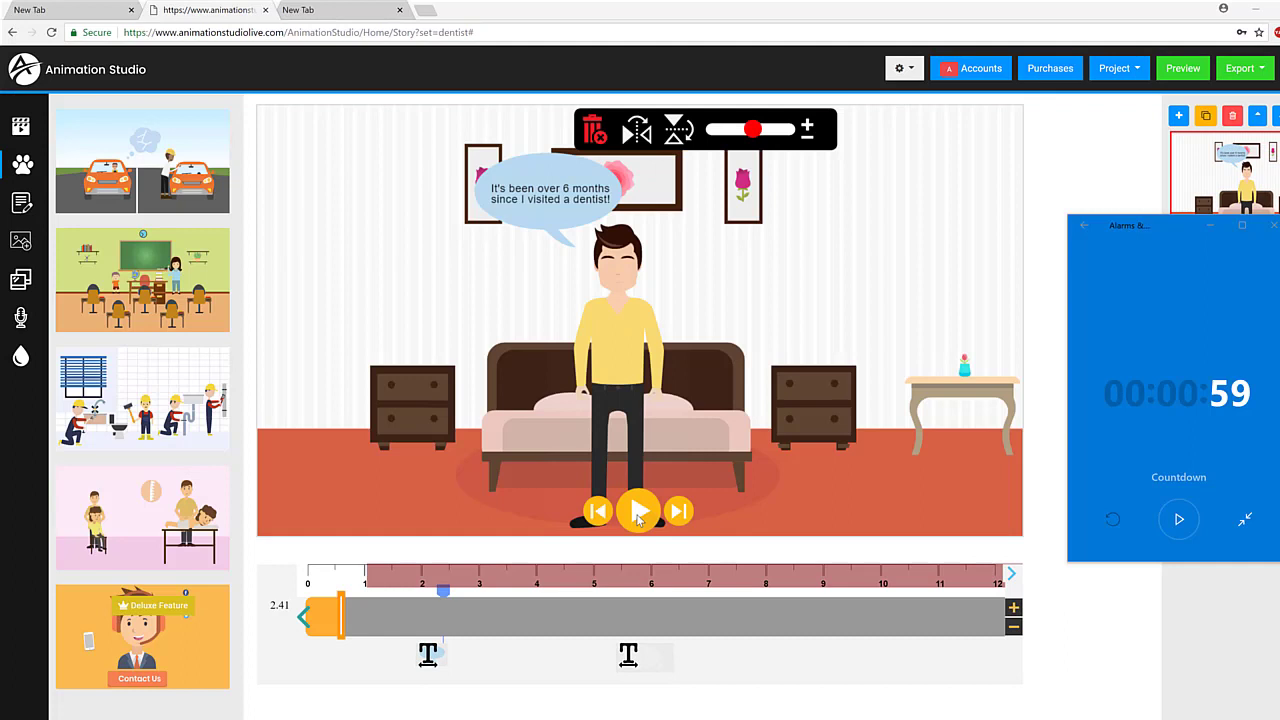
# - Play scene 1 from 0 and pause near 3.40 s once the speech bubble appears
pyautogui.click(316, 580)
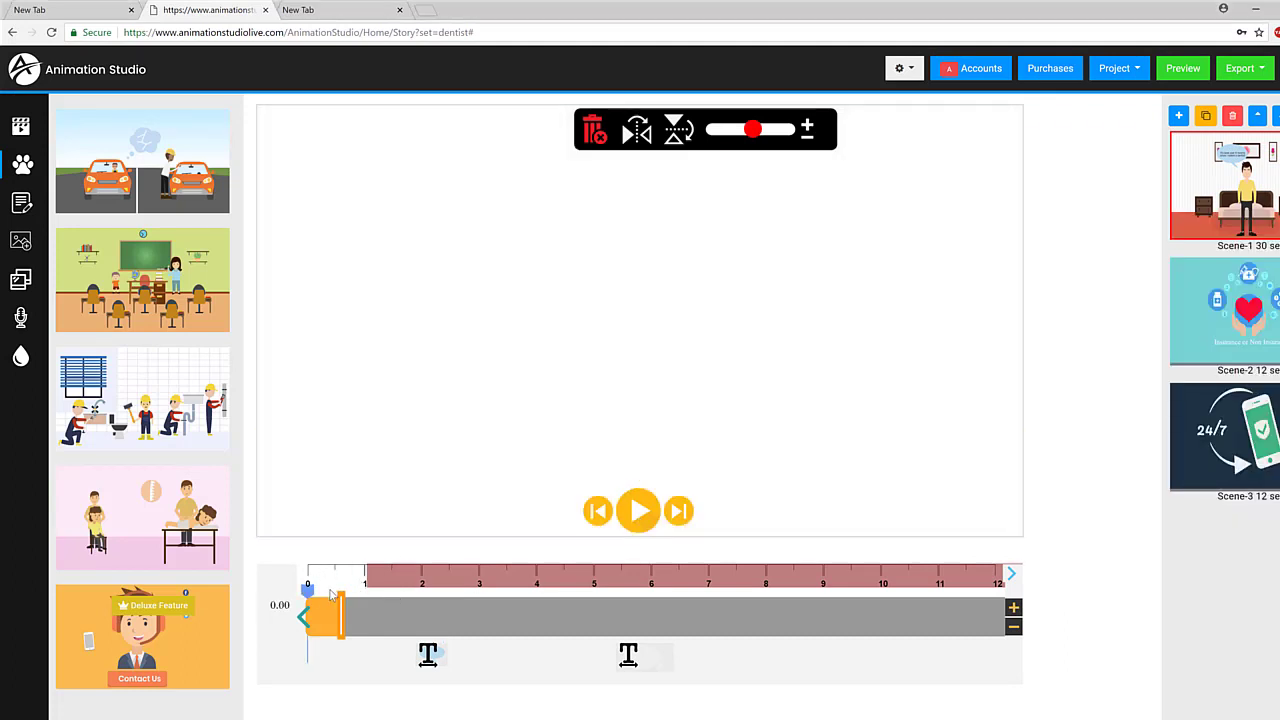
pyautogui.click(637, 515)
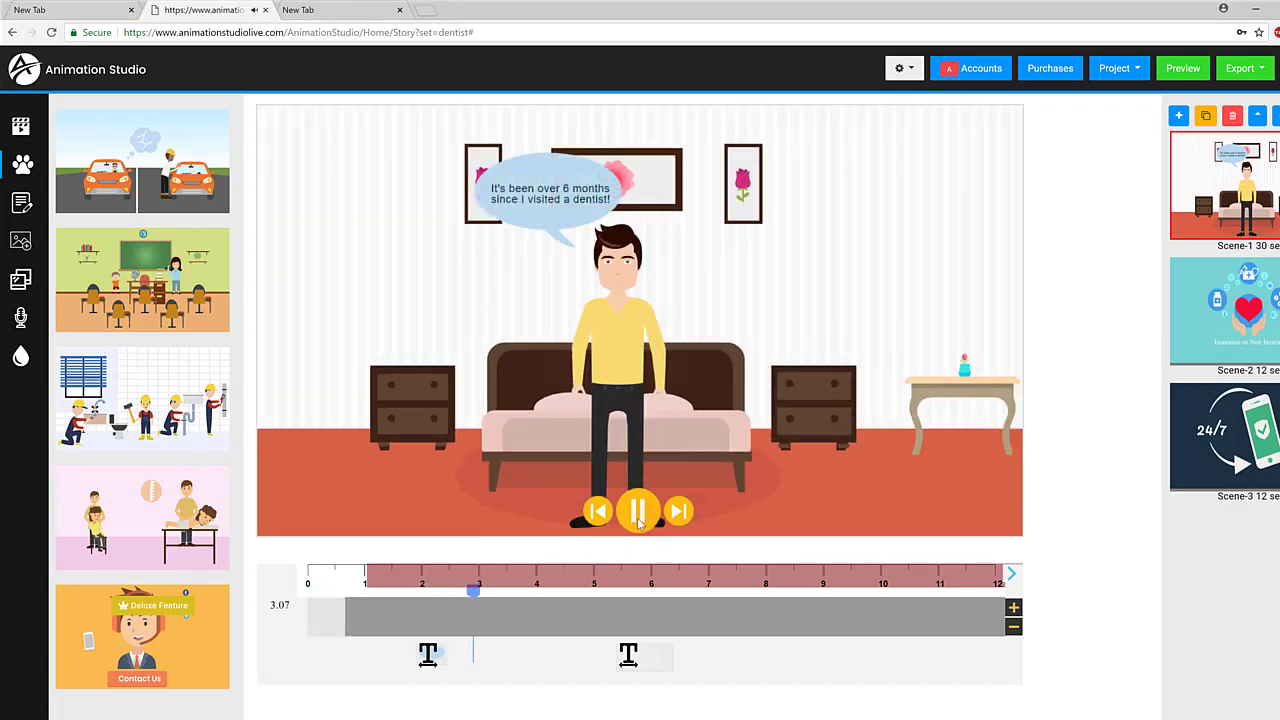
pyautogui.click(637, 515)
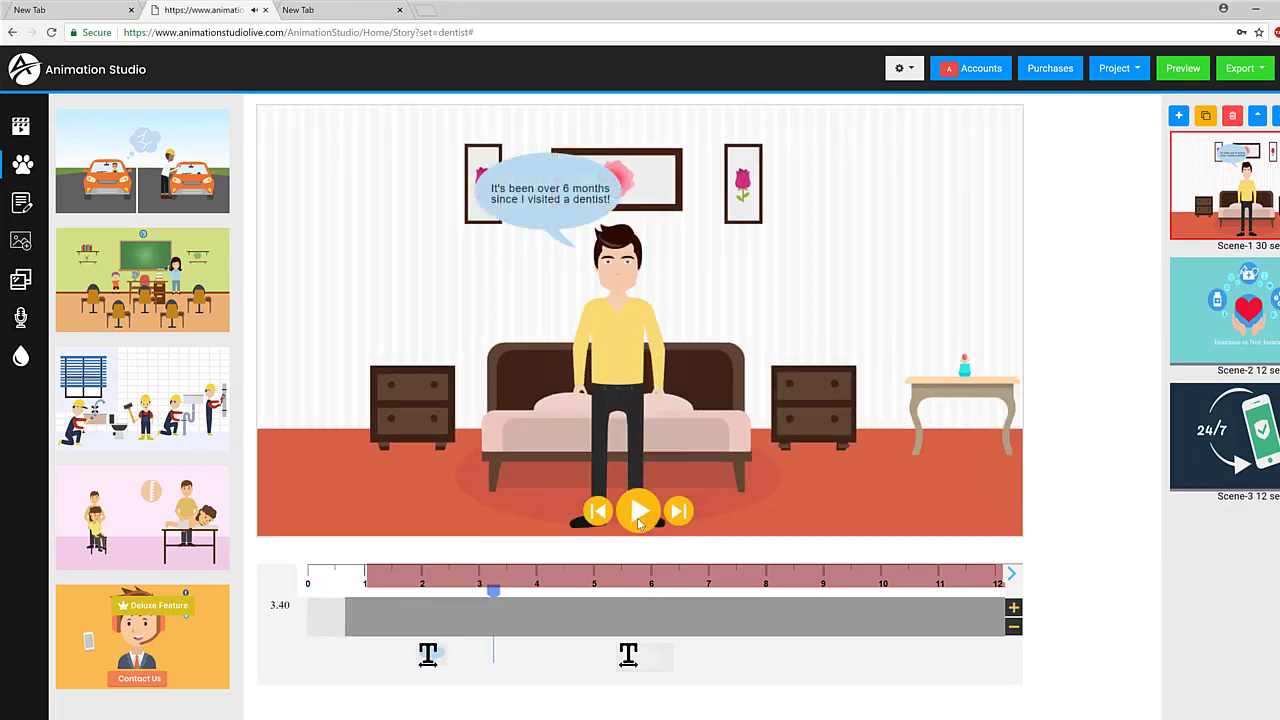
# - Retype the bubble as 'It's been a while since I visited a dentist!', then move the playhead to 5.50
pyautogui.click(550, 200)
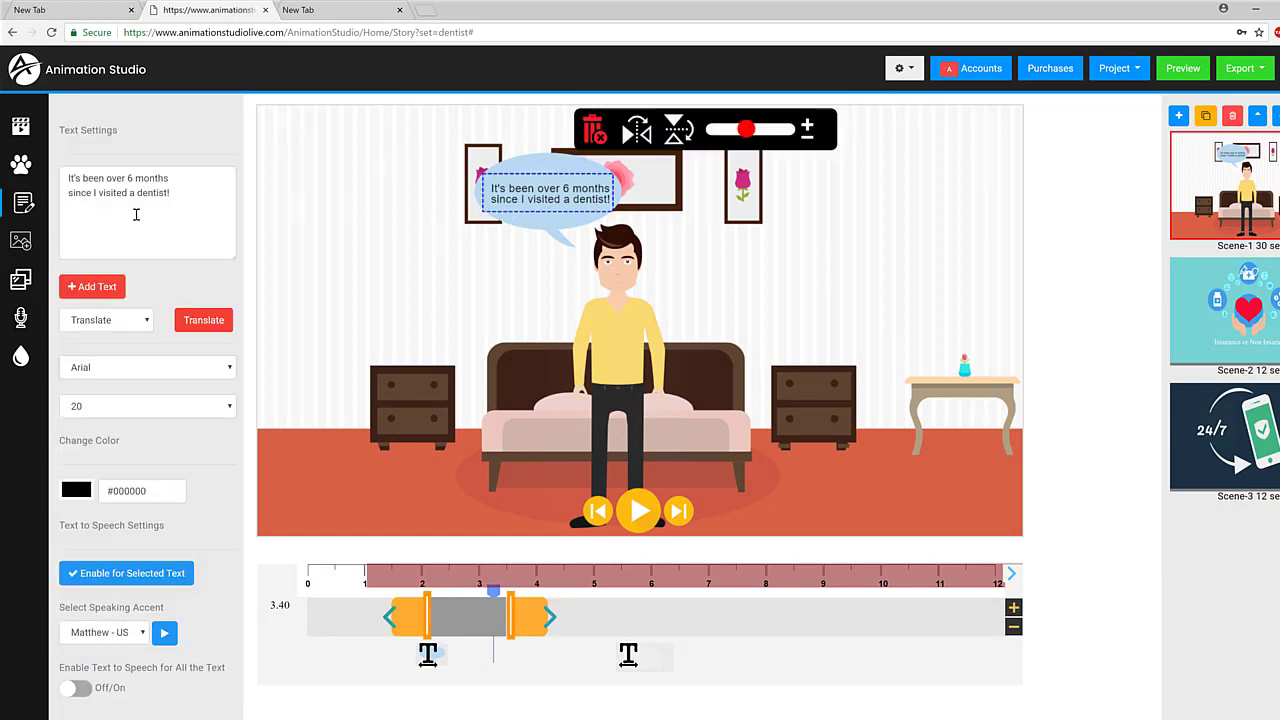
pyautogui.click(186, 194)
pyautogui.hotkey('ctrl', 'a')
pyautogui.click(206, 200)
pyautogui.tripleClick(206, 200)
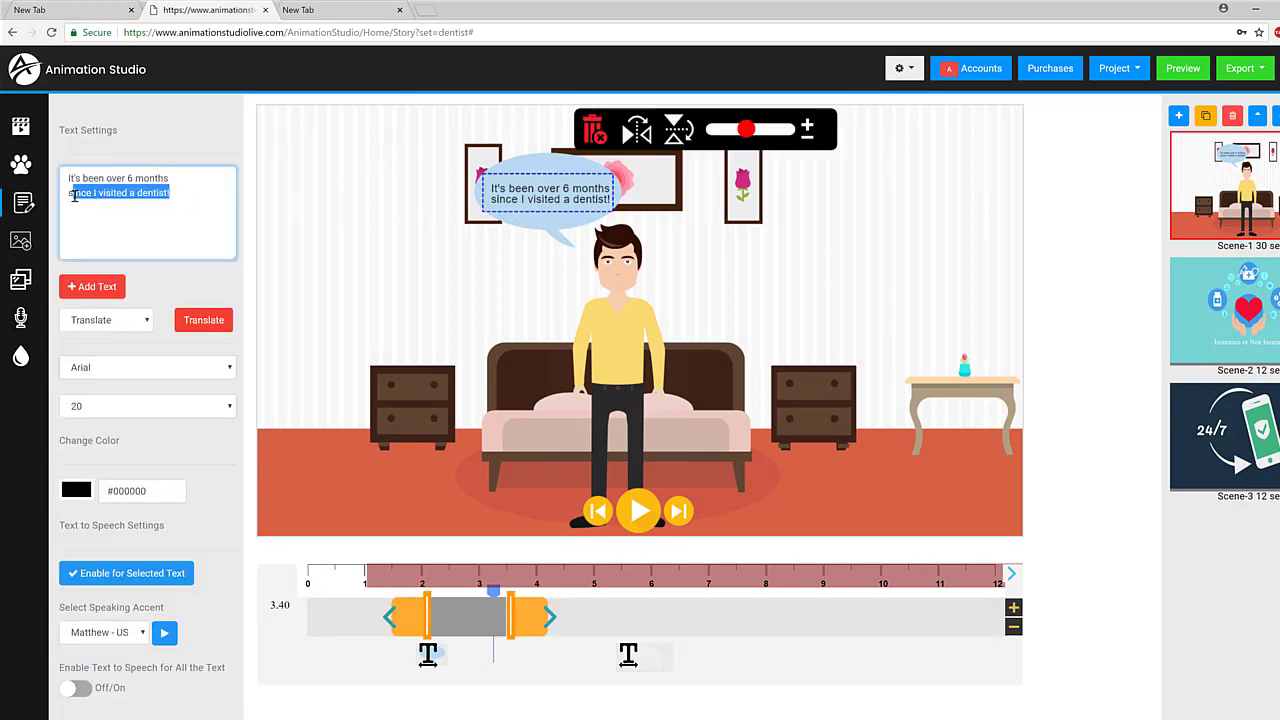
pyautogui.click(217, 217)
pyautogui.moveTo(217, 211); pyautogui.dragTo(64, 174)
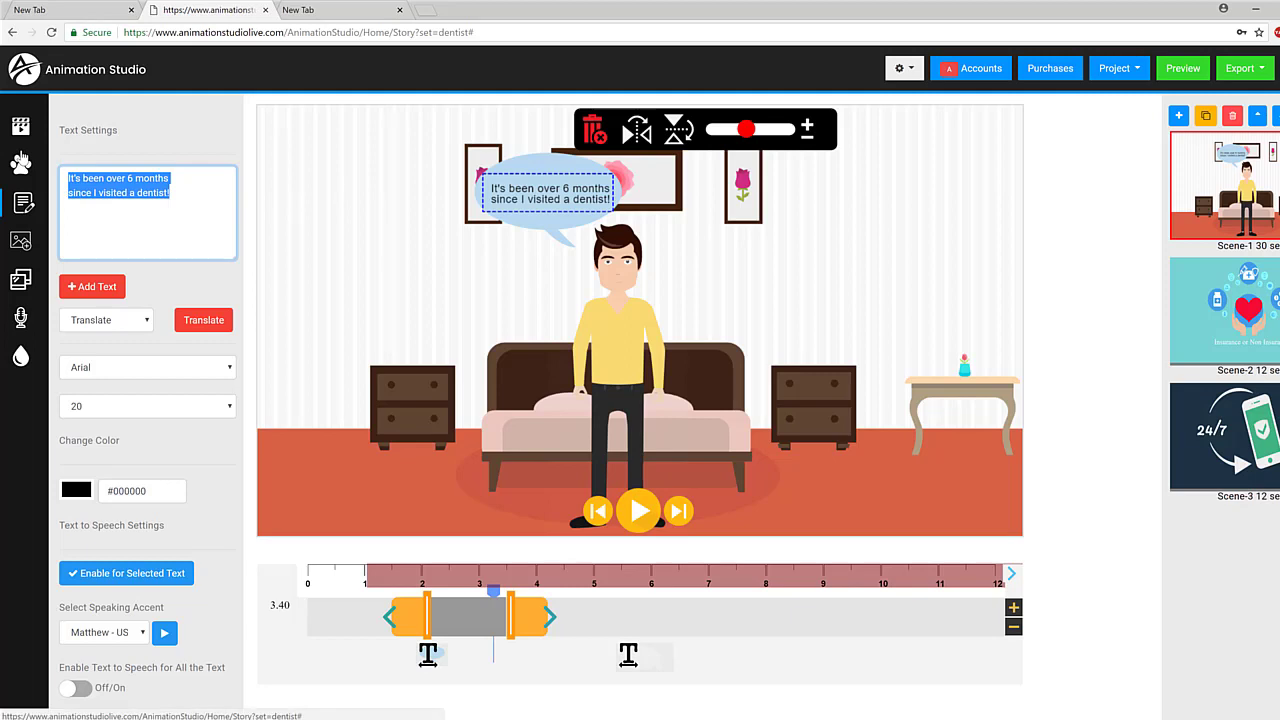
pyautogui.write('It')
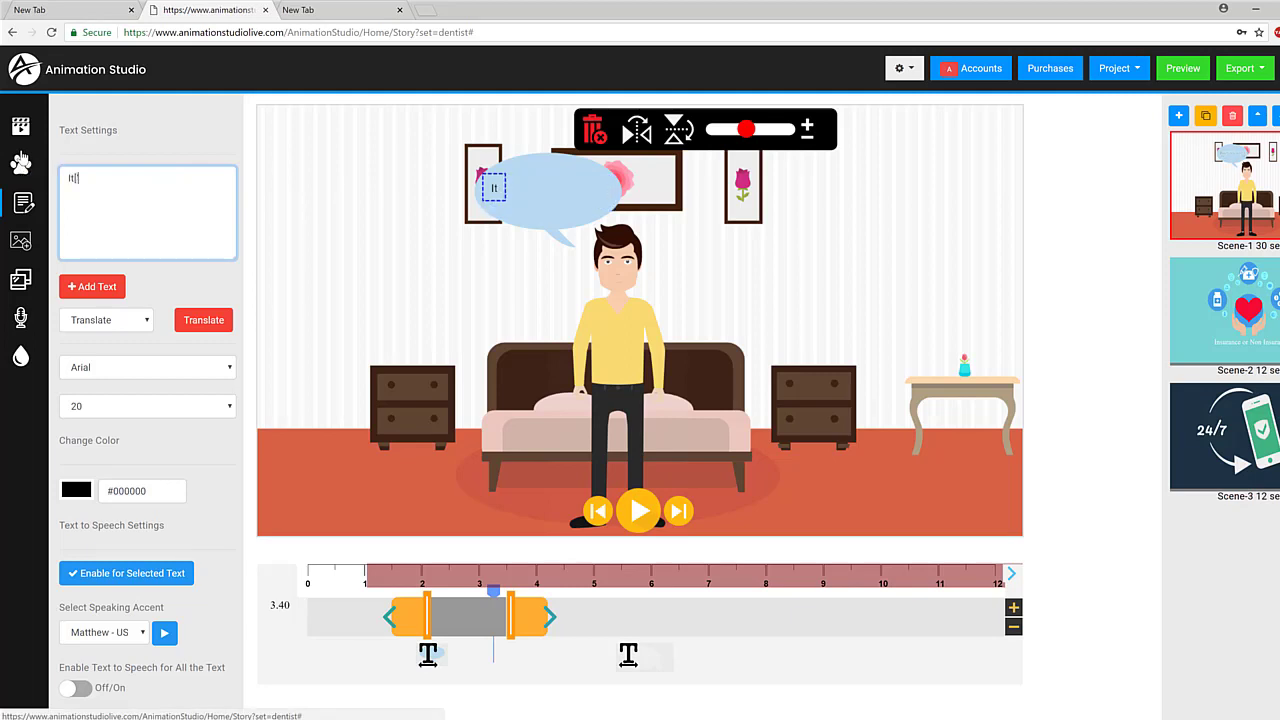
pyautogui.write("'s been a wh")
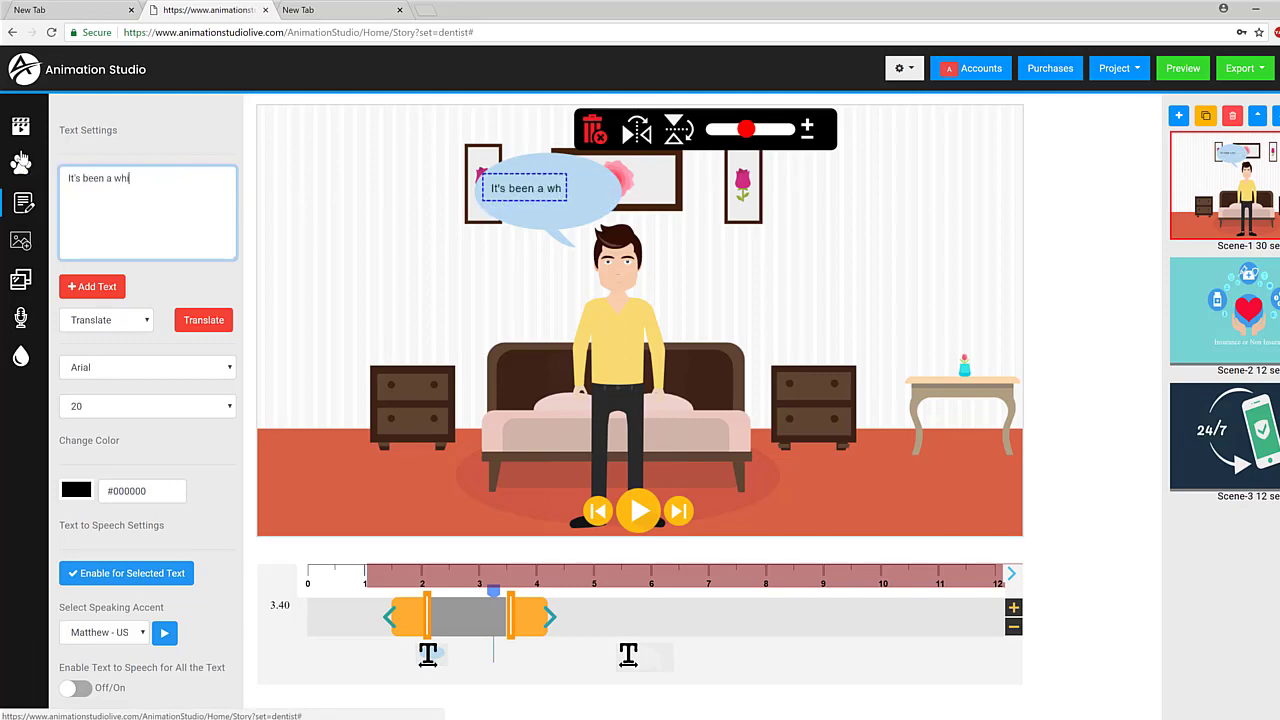
pyautogui.write('ile sin')
pyautogui.write('ce')
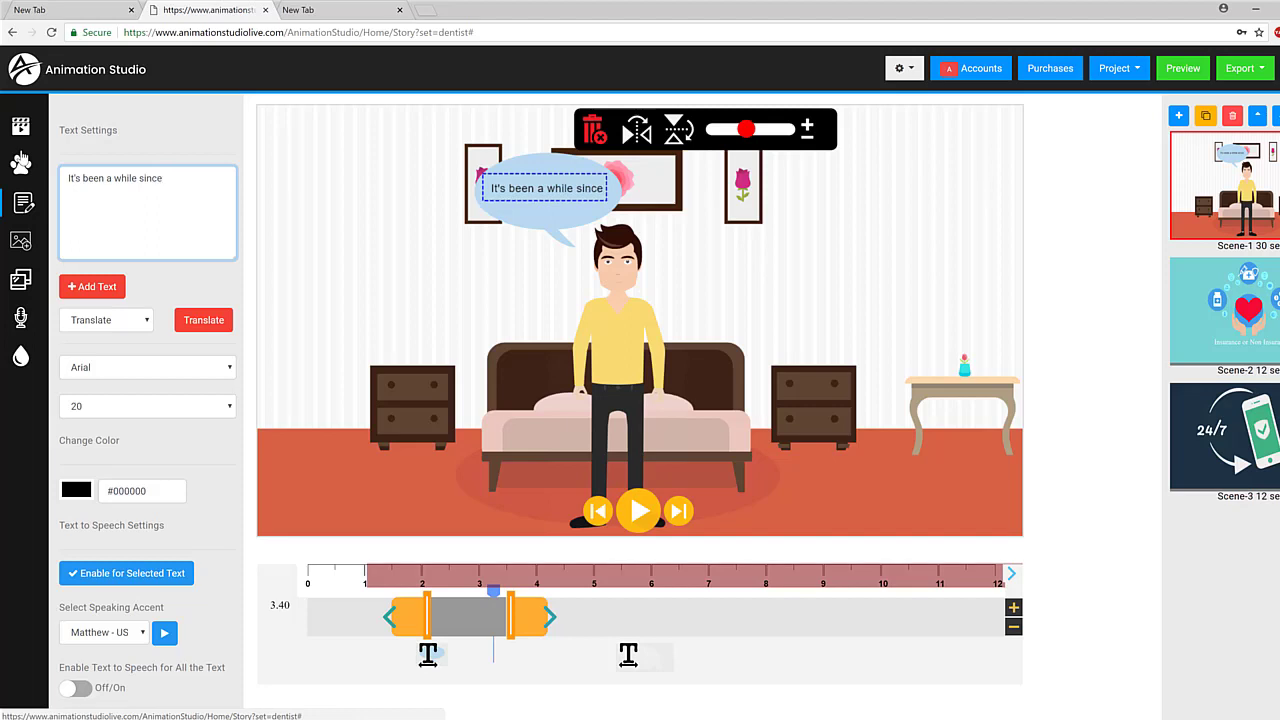
pyautogui.press('Return')
pyautogui.write('I visited a')
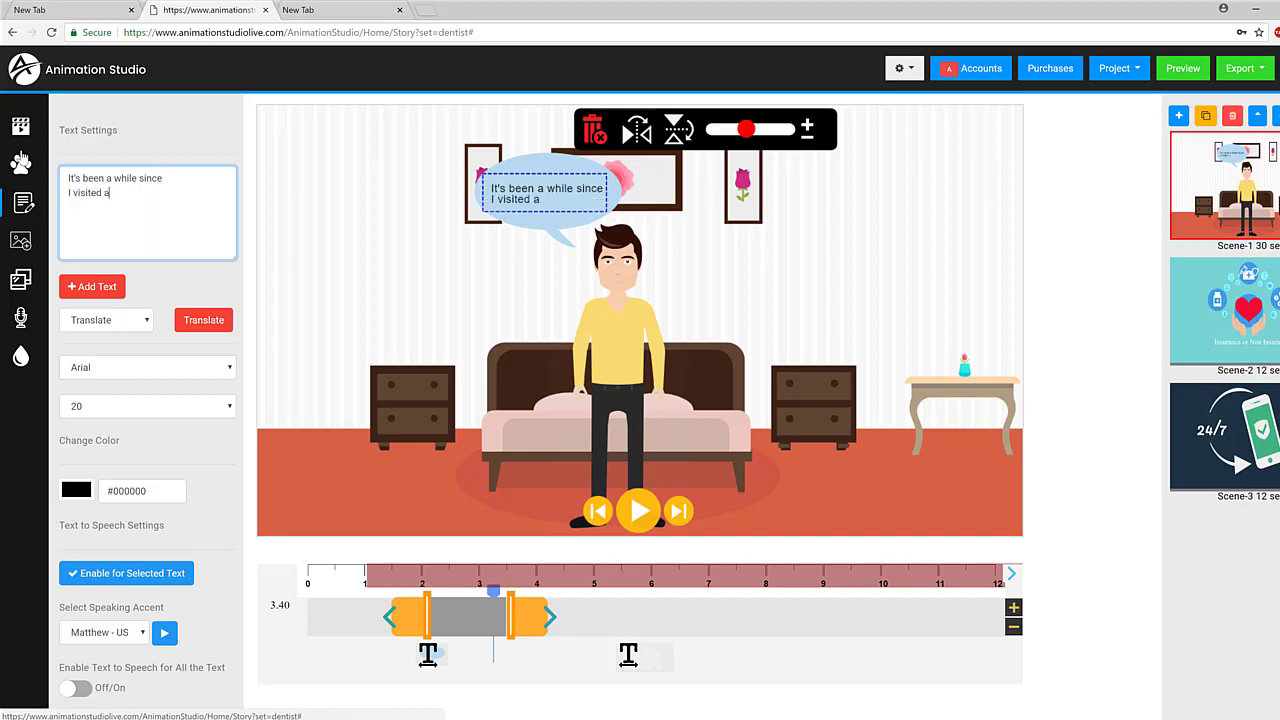
pyautogui.write(' dentist!')
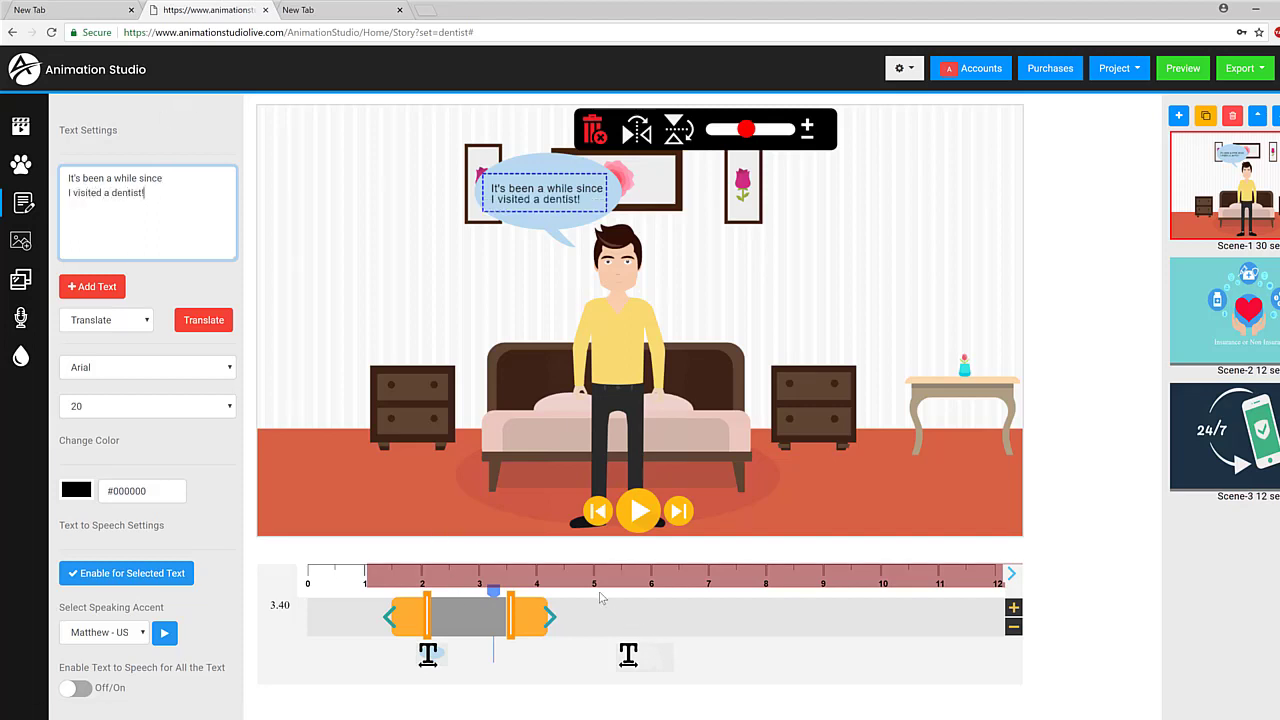
pyautogui.moveTo(633, 584); pyautogui.dragTo(616, 588)
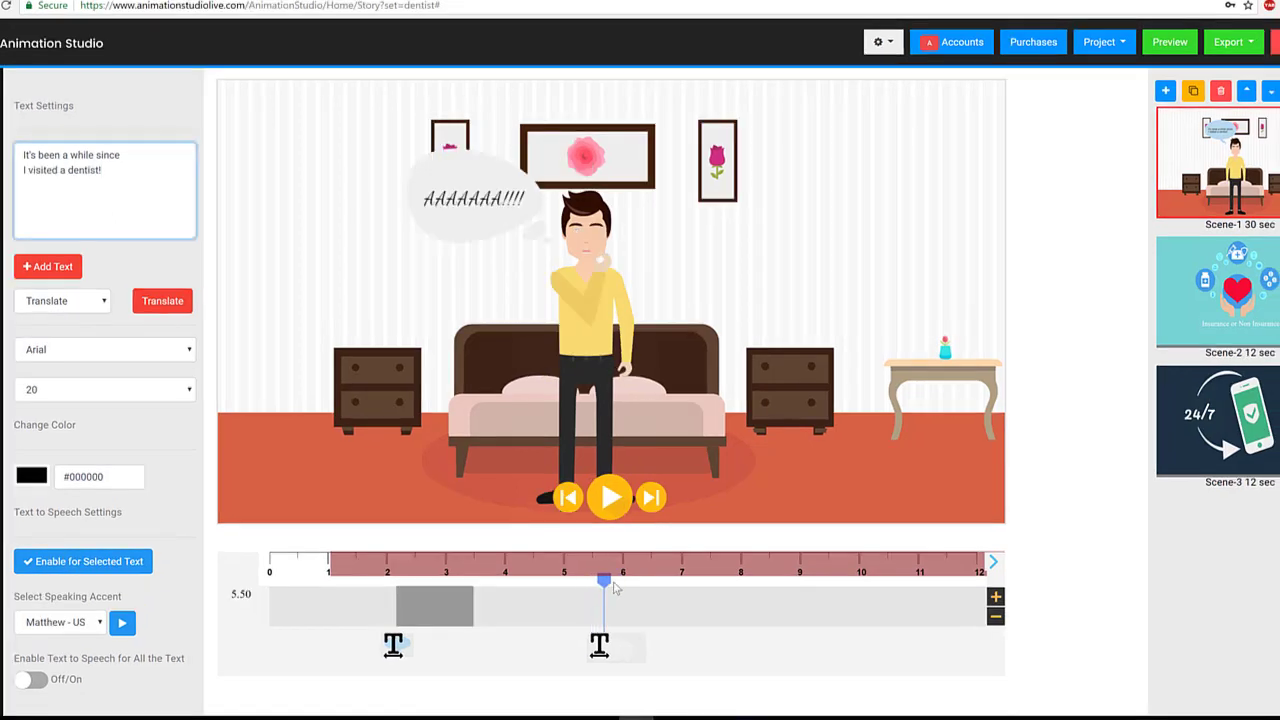
# - Add 'My teeth hurt!' text at 6.00 s, preview the scene, and start an image upload
pyautogui.click(623, 575)
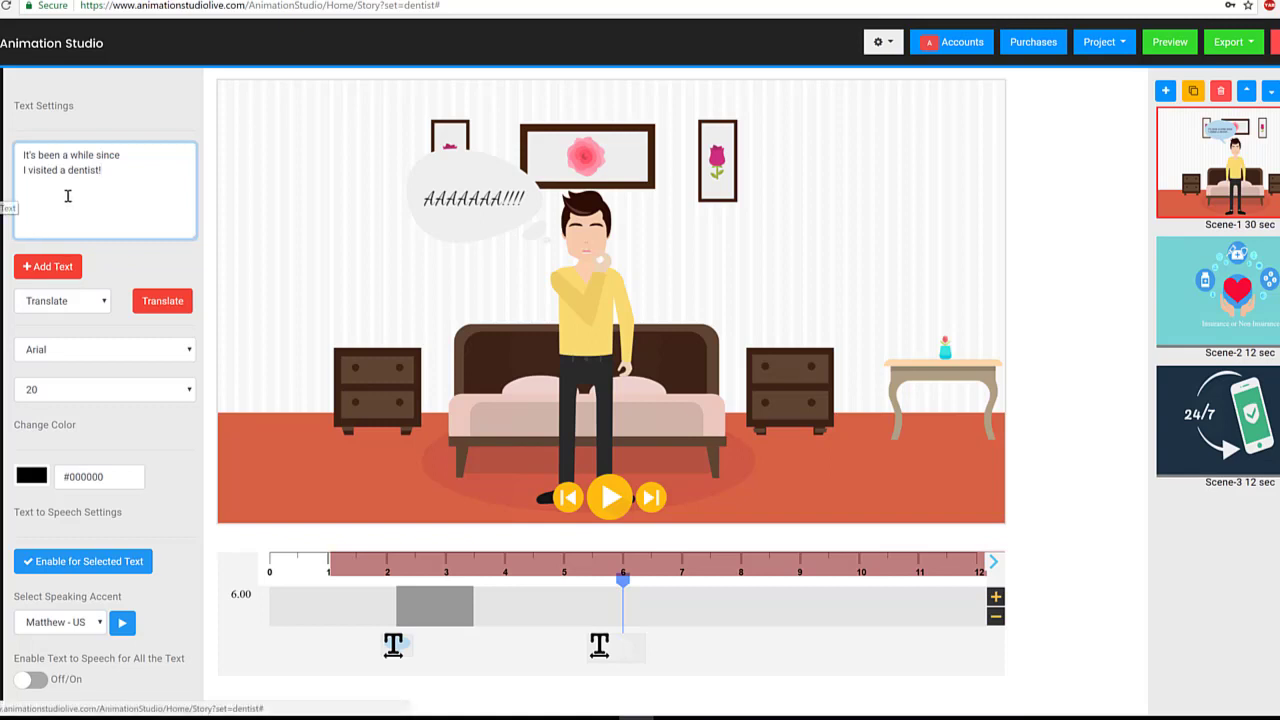
pyautogui.click(55, 266)
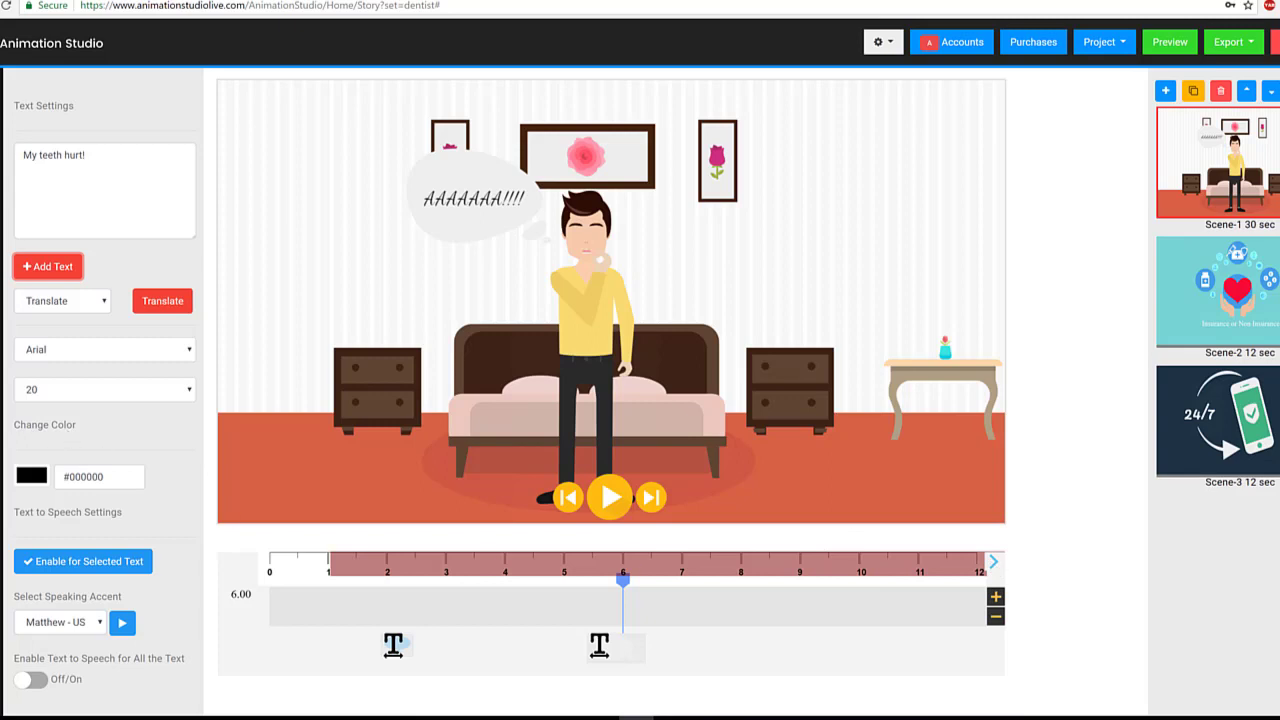
pyautogui.click(610, 497)
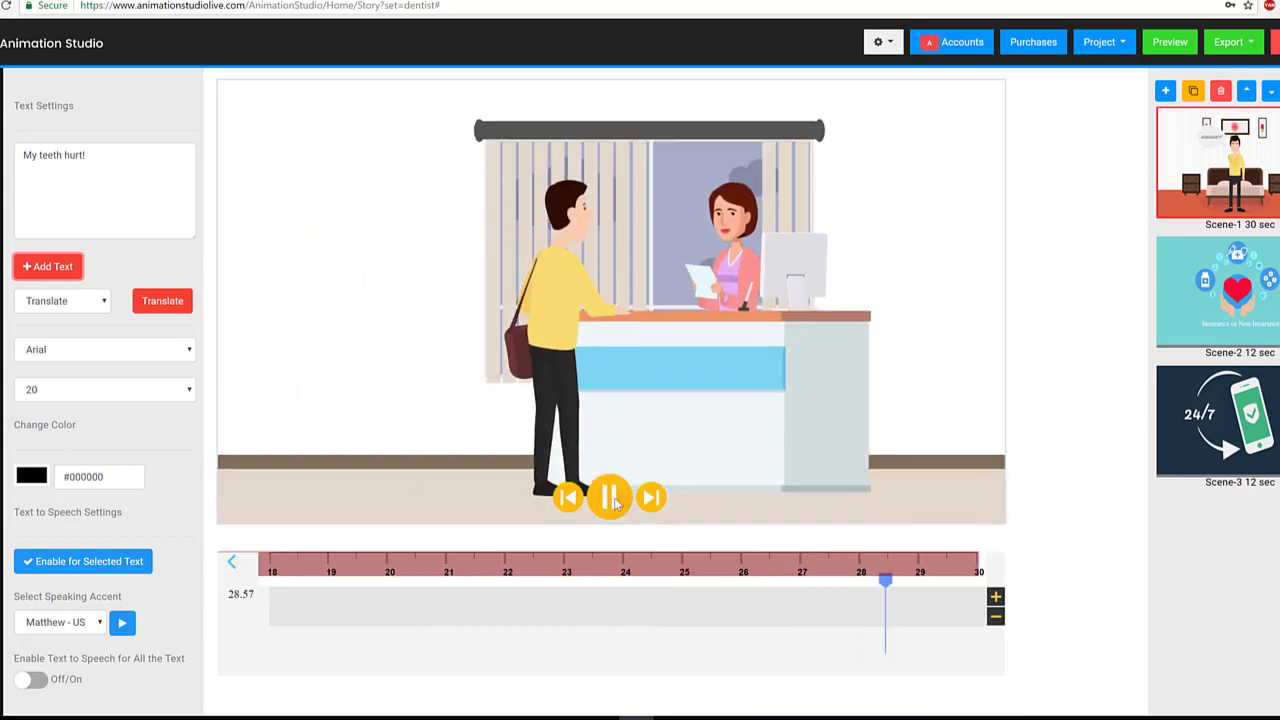
pyautogui.click(612, 499)
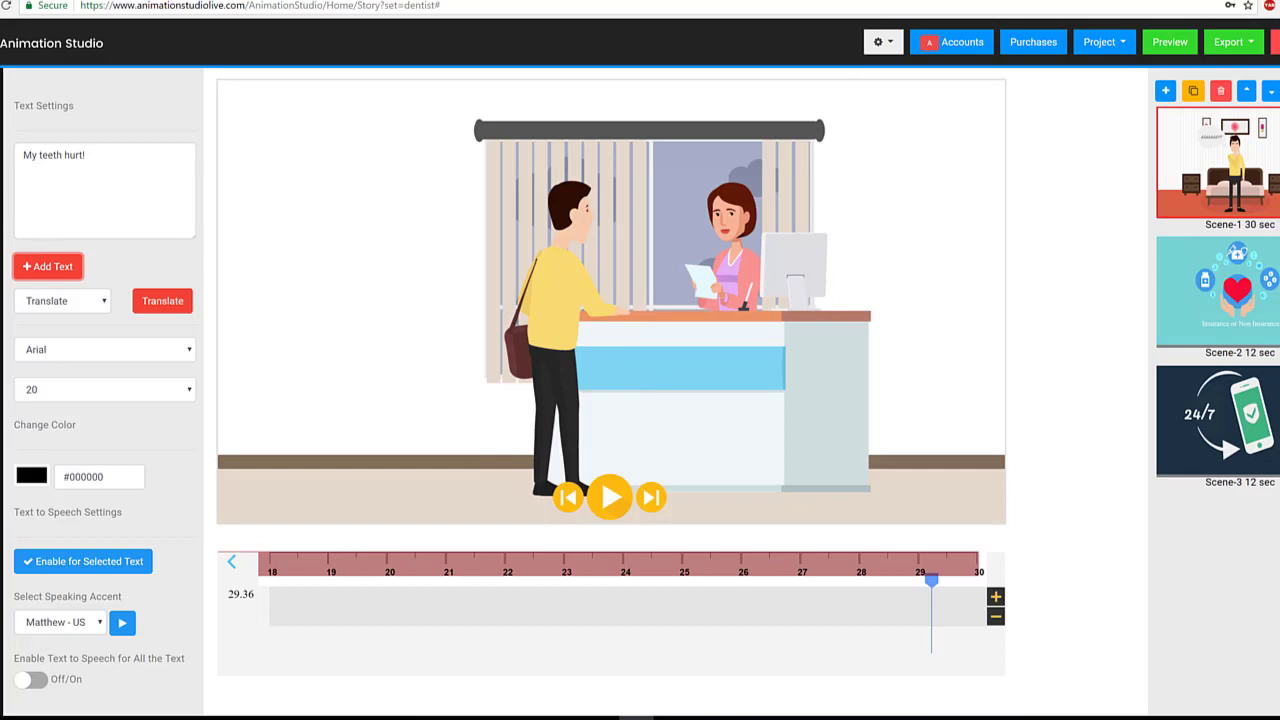
pyautogui.click(3, 237)
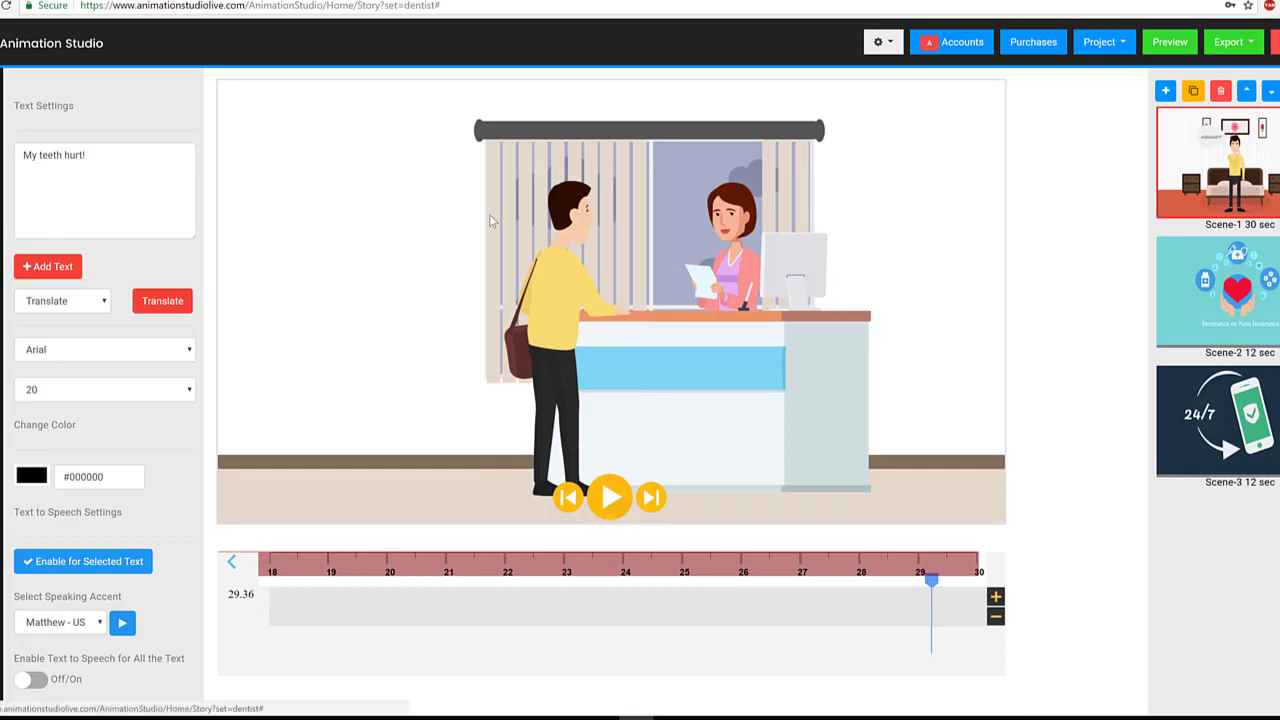
# - Upload the Dental tooth-and-shield image, shrink it, and set it on the reception counter's front
pyautogui.click(100, 97)
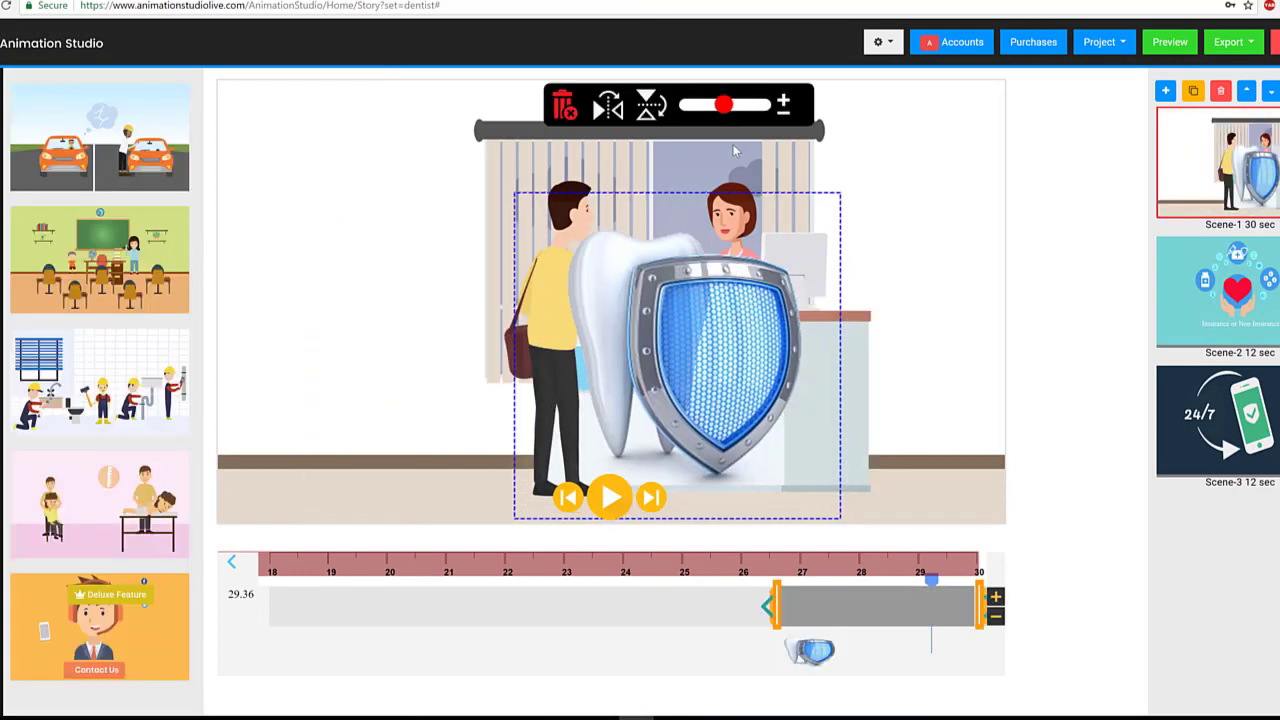
pyautogui.moveTo(724, 104); pyautogui.dragTo(706, 115)
pyautogui.moveTo(597, 293)
pyautogui.mouseDown()
pyautogui.moveTo(711, 385)
pyautogui.moveTo(711, 409)
pyautogui.mouseUp()
pyautogui.click(946, 410)
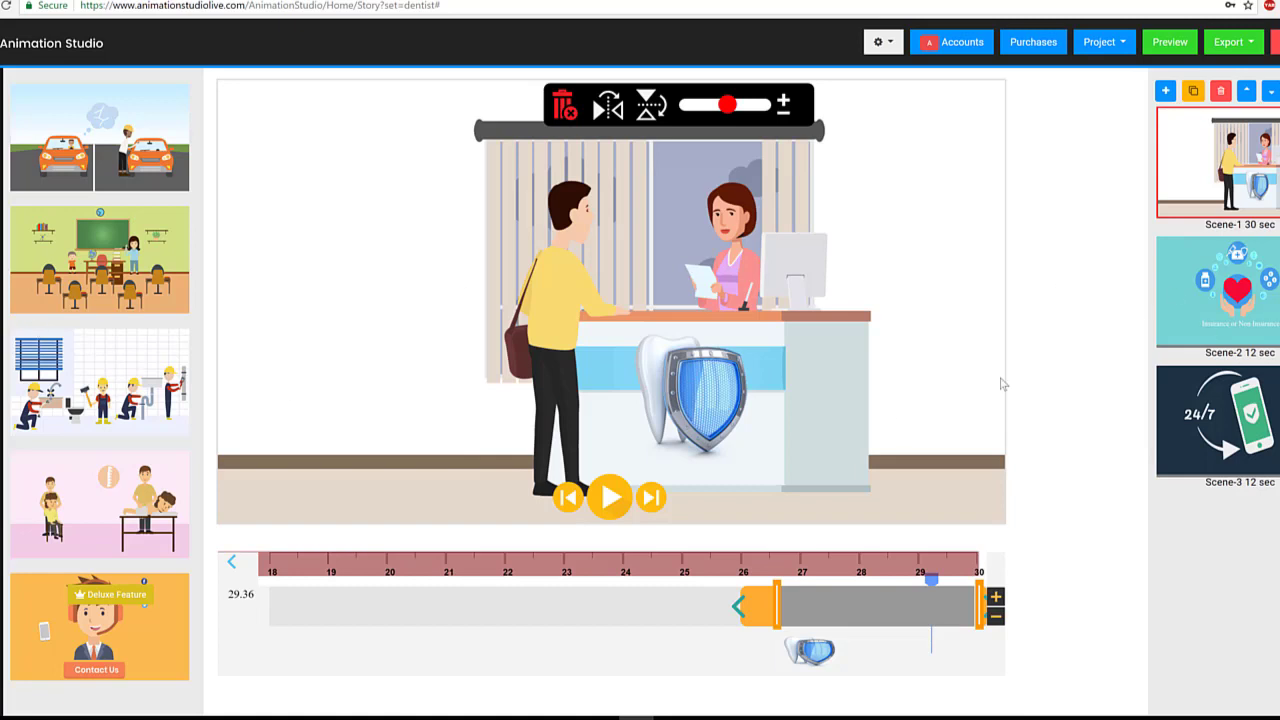
# - Check Scene 2's 'Insurance or Non Insurance' caption settings, then open Scene 3's 24/7 phone scene
pyautogui.click(636, 716)
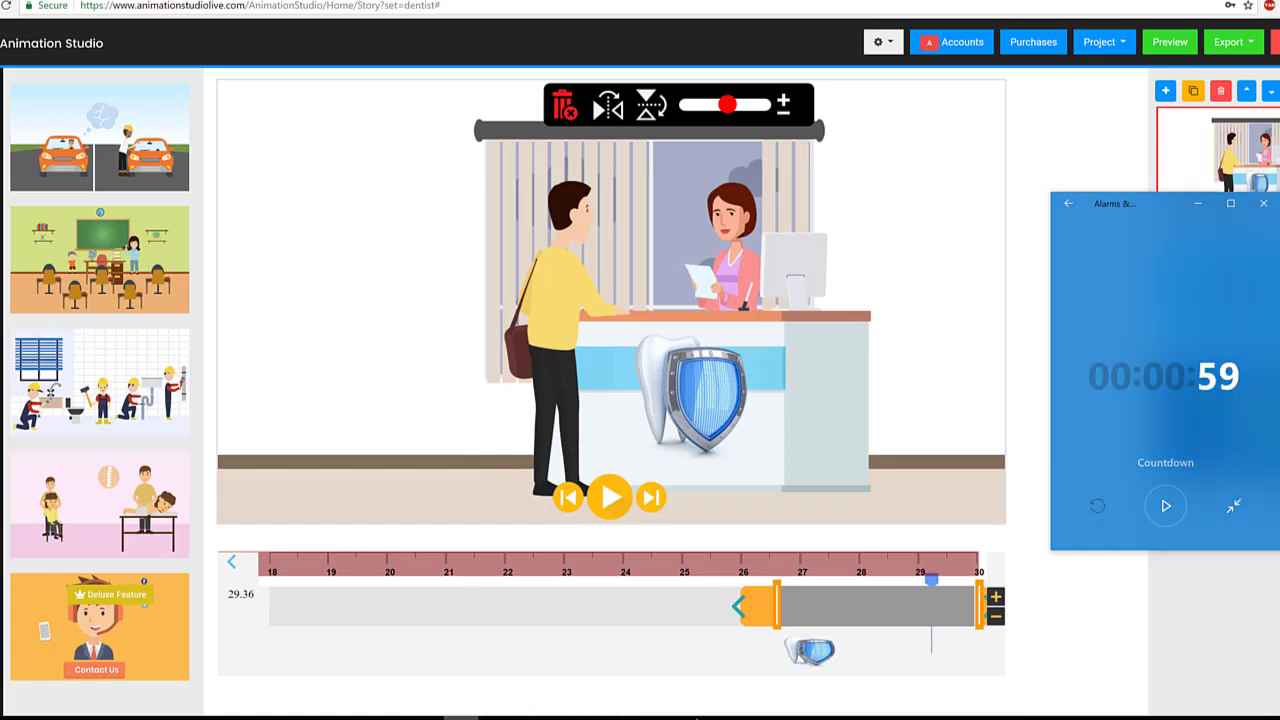
pyautogui.click(1010, 189)
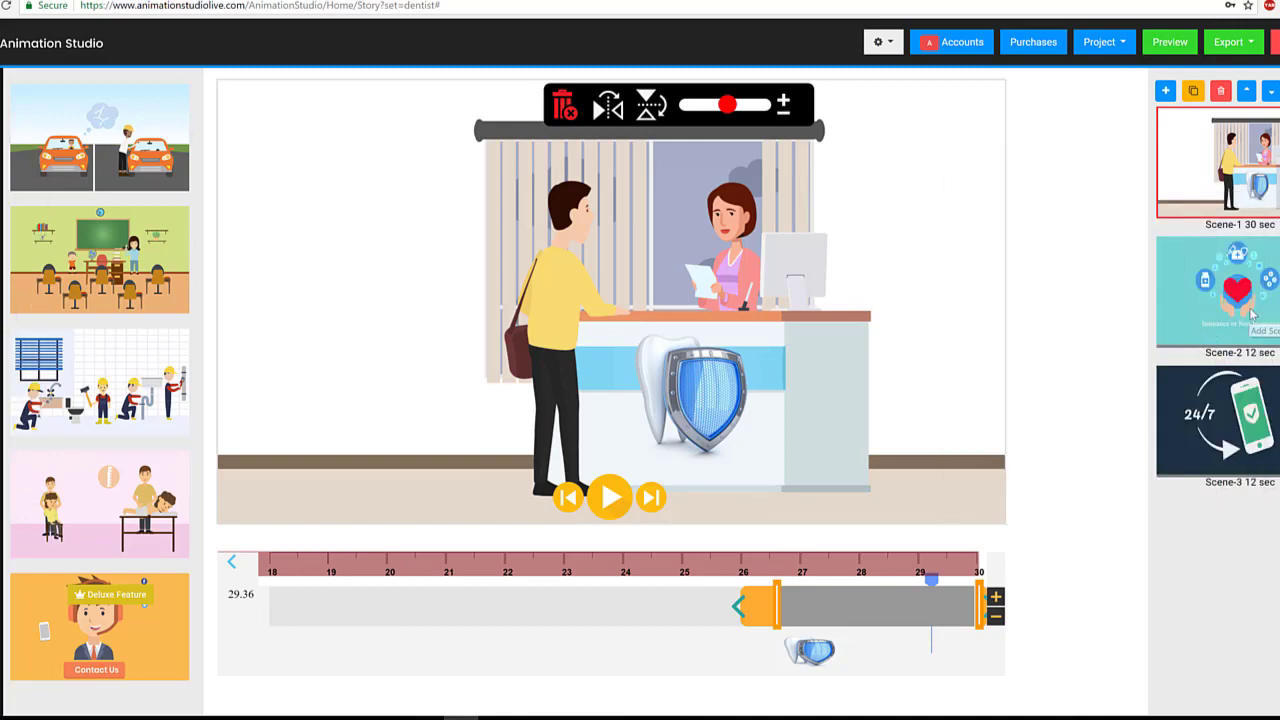
pyautogui.click(1250, 318)
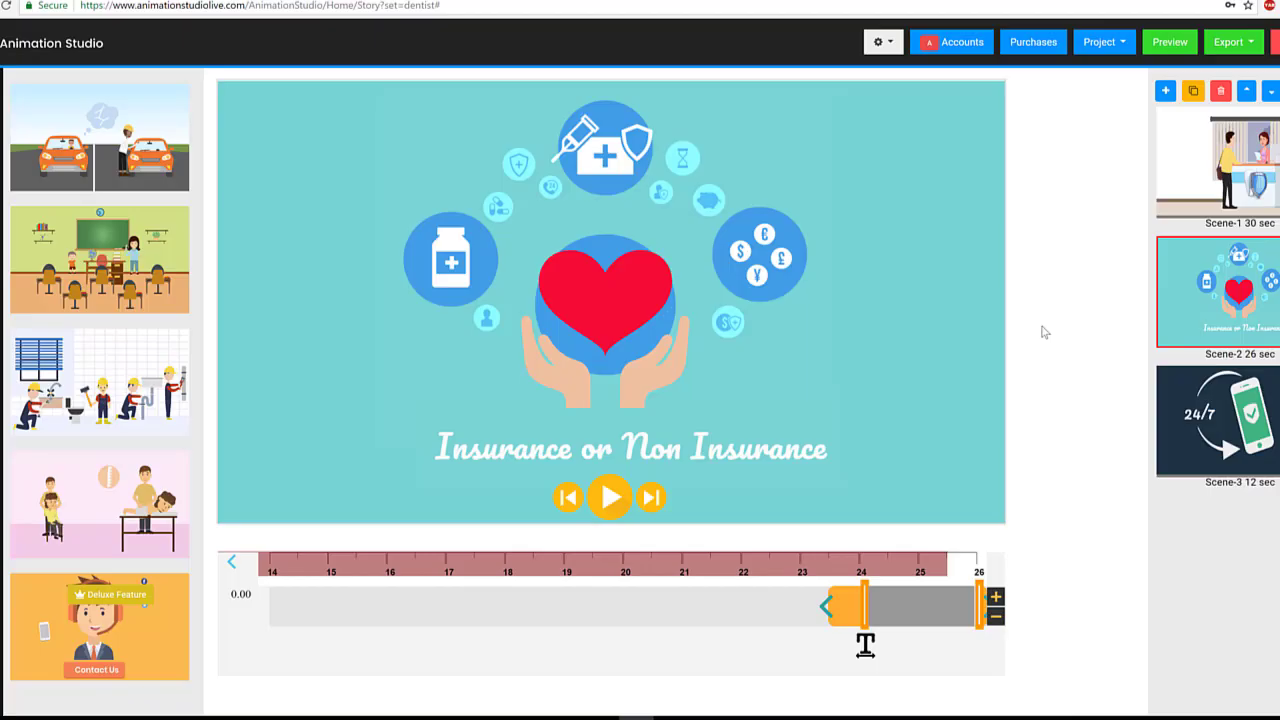
pyautogui.click(535, 452)
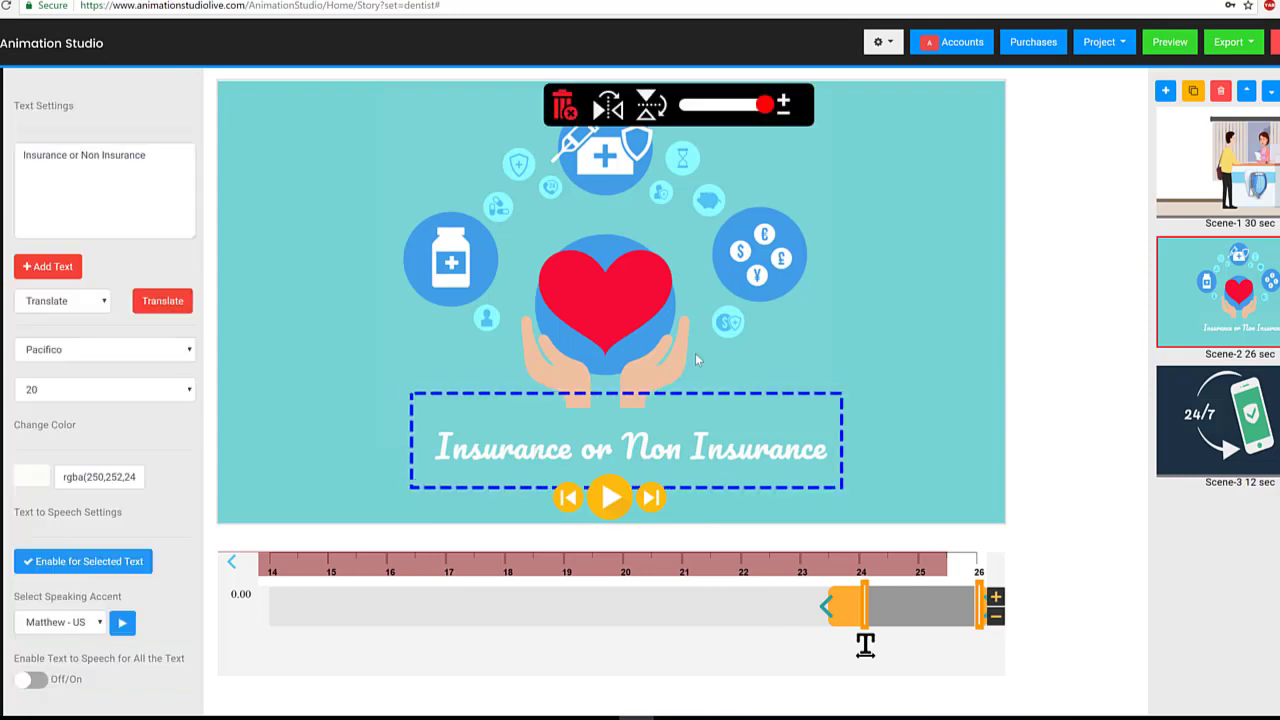
pyautogui.click(862, 572)
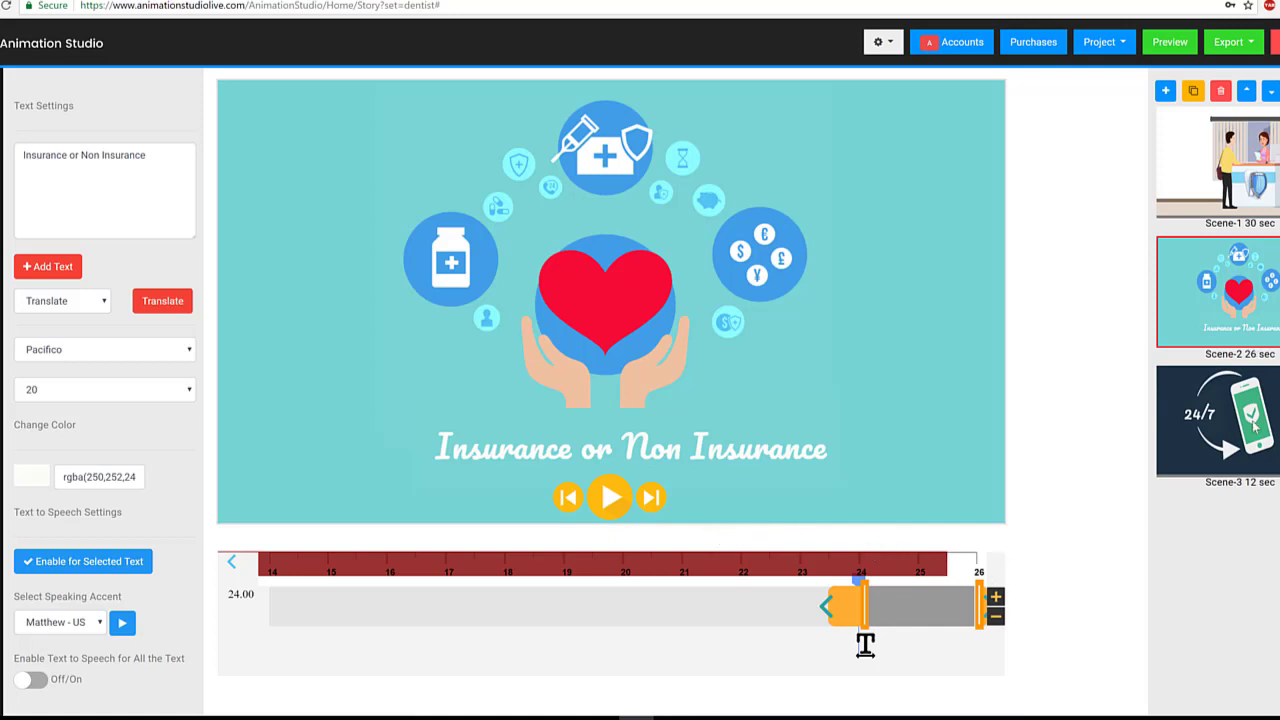
pyautogui.click(1167, 289)
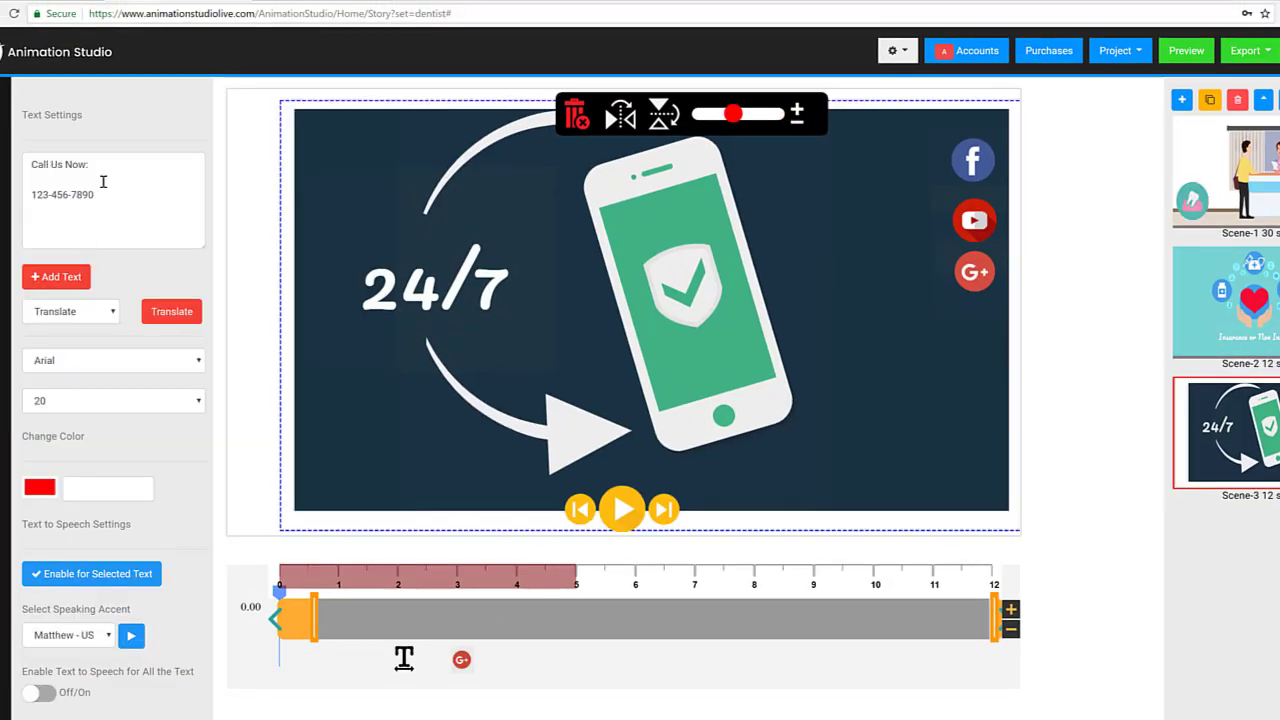
pyautogui.click(104, 181)
pyautogui.click(58, 278)
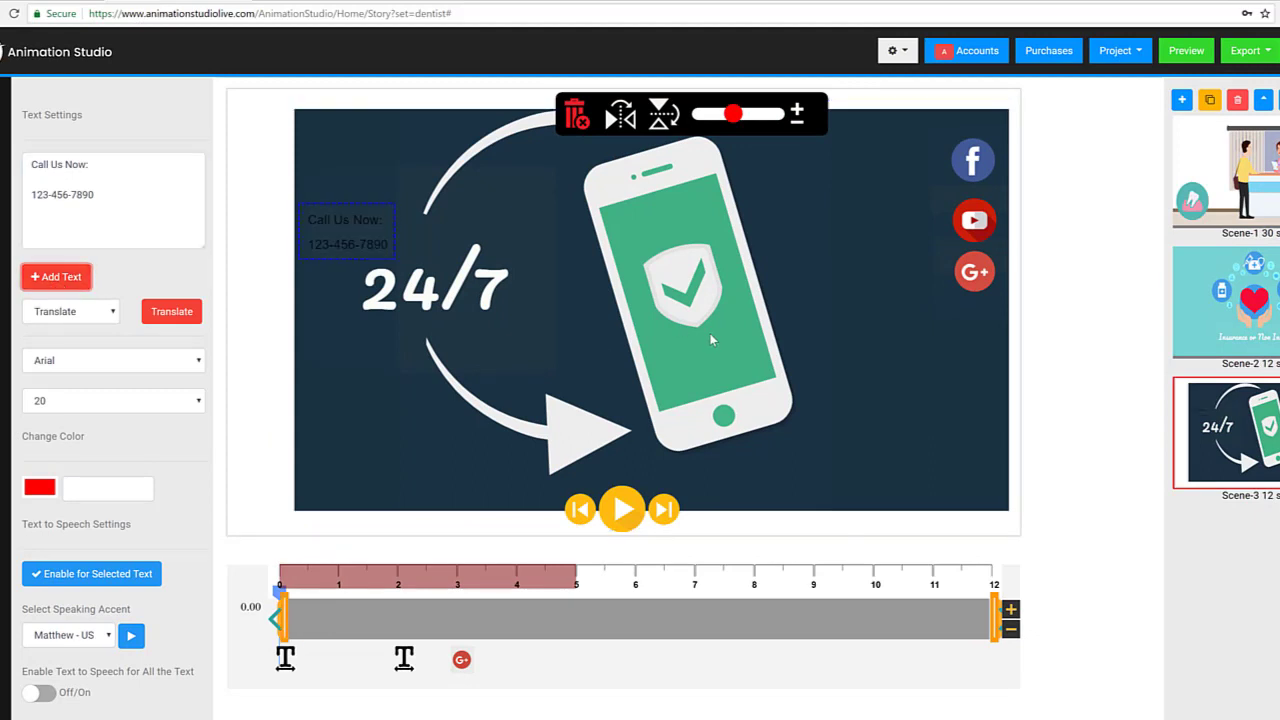
pyautogui.moveTo(360, 222); pyautogui.dragTo(845, 318)
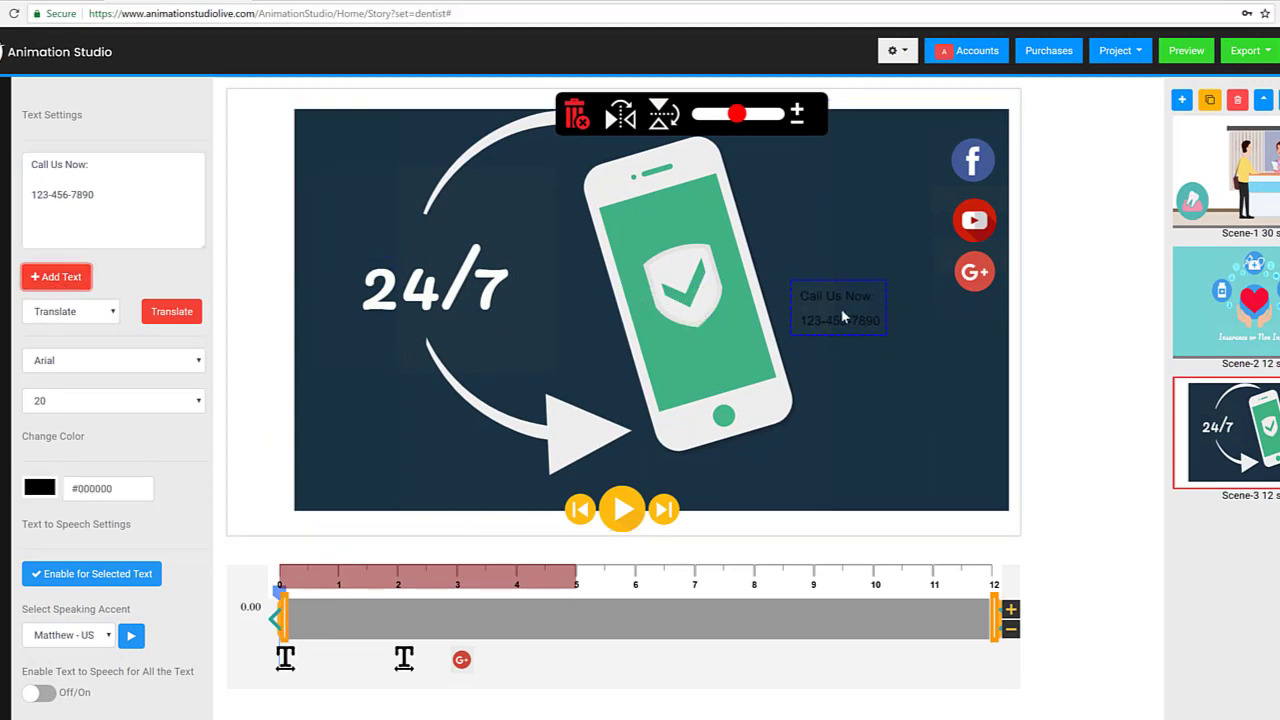
pyautogui.click(40, 488)
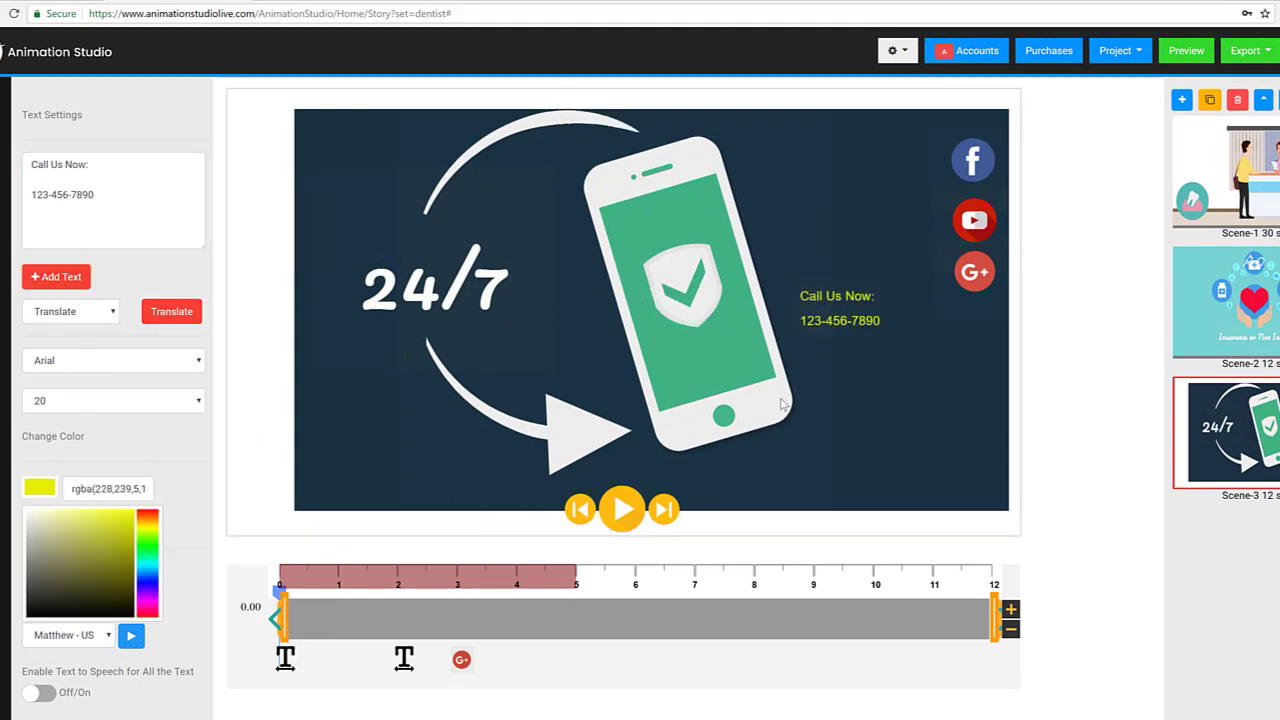
pyautogui.click(850, 313)
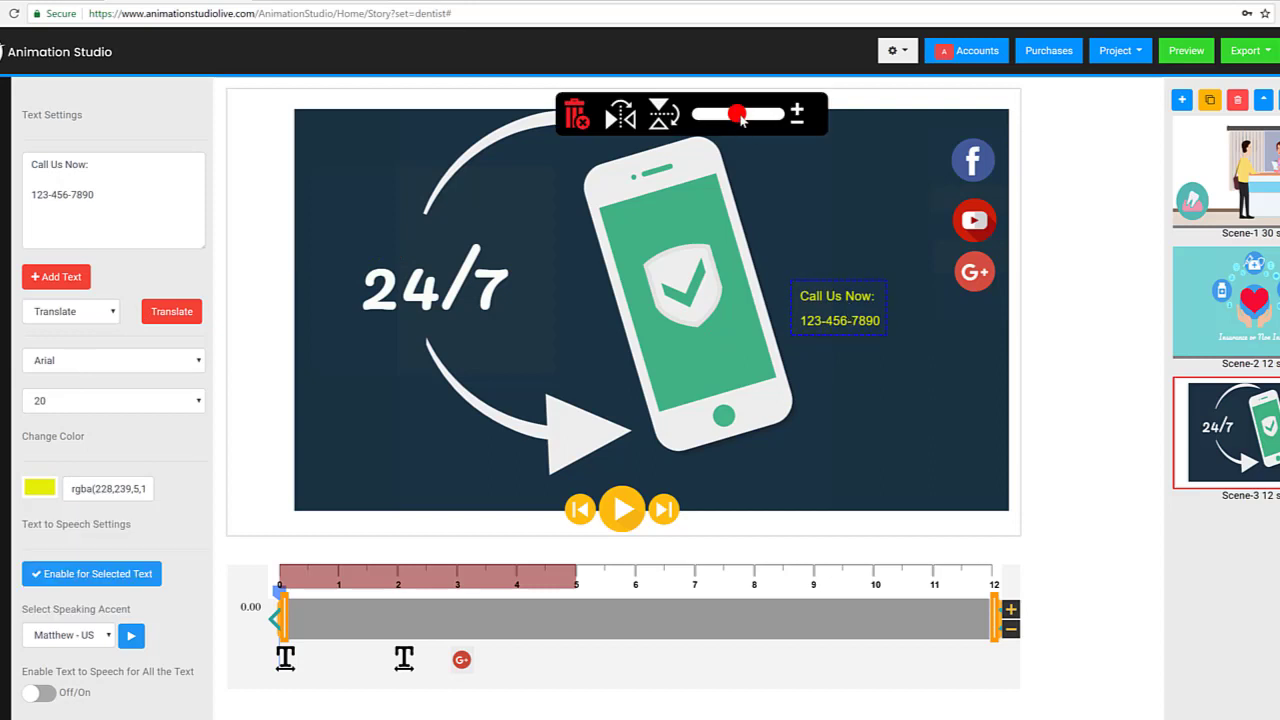
pyautogui.moveTo(738, 116); pyautogui.dragTo(750, 116)
pyautogui.click(960, 316)
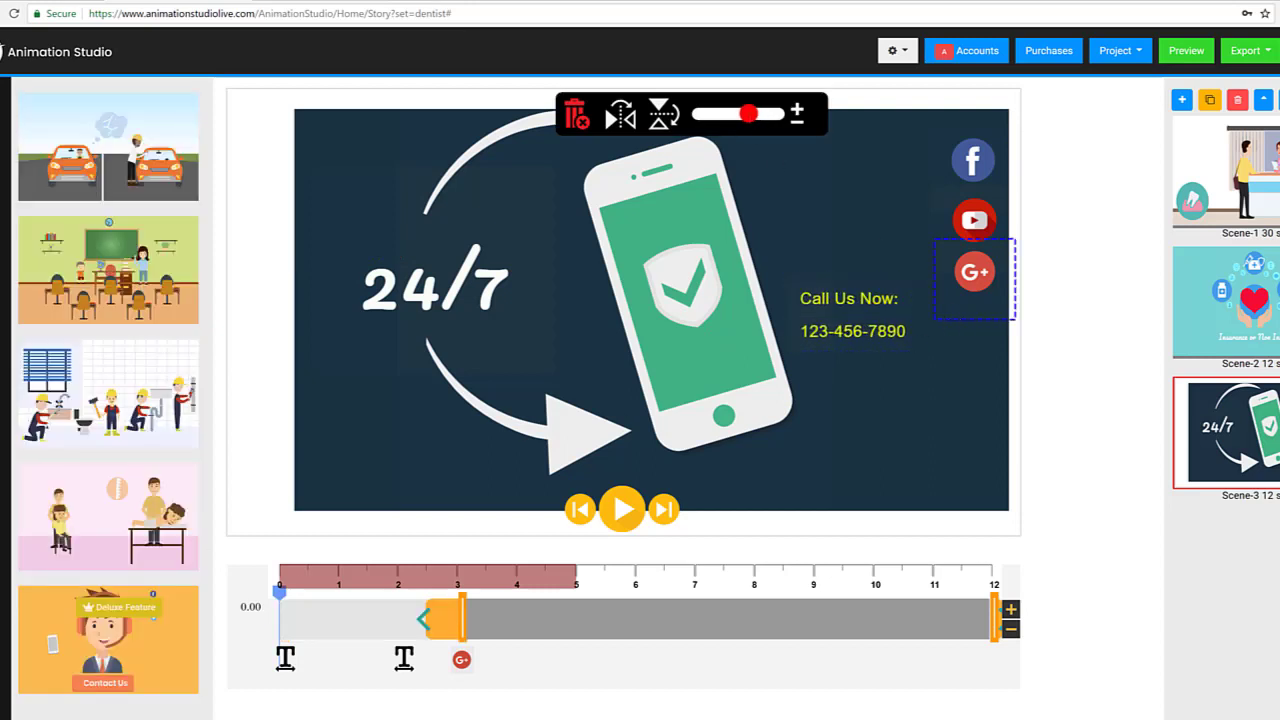
pyautogui.click(421, 488)
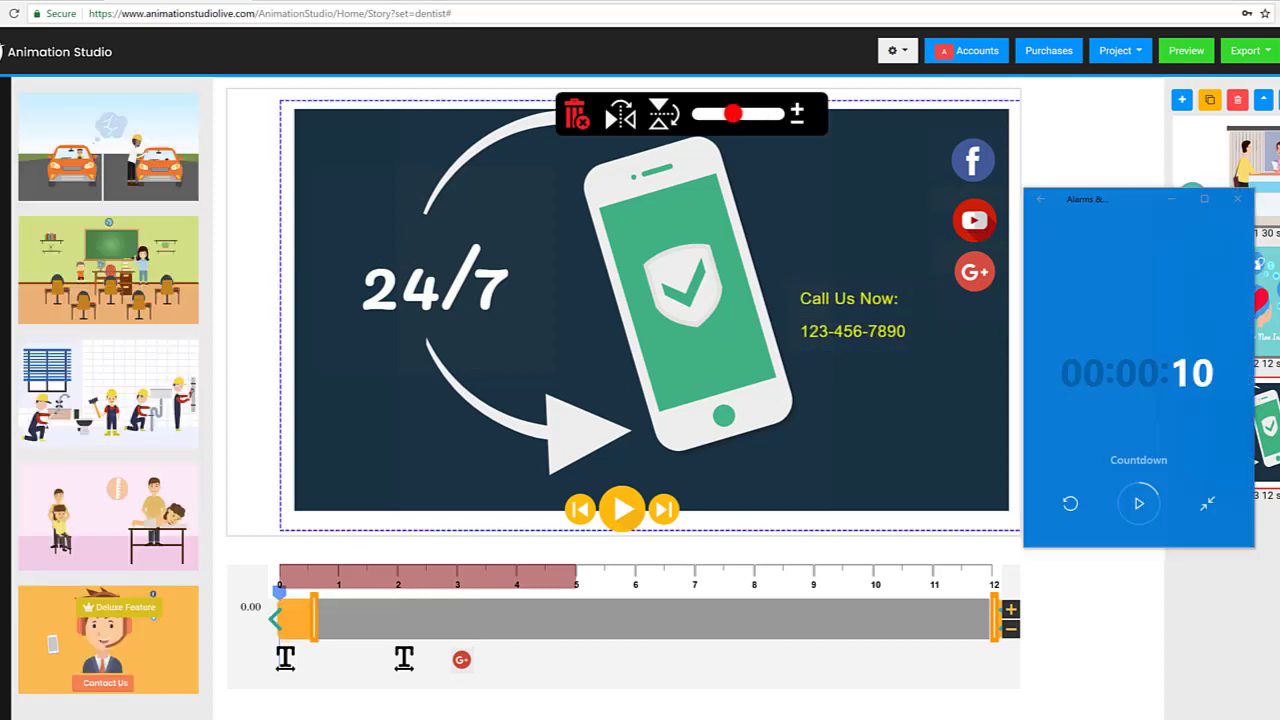
# - Start the countdown timer and open the Export options dropdown
pyautogui.click(1138, 503)
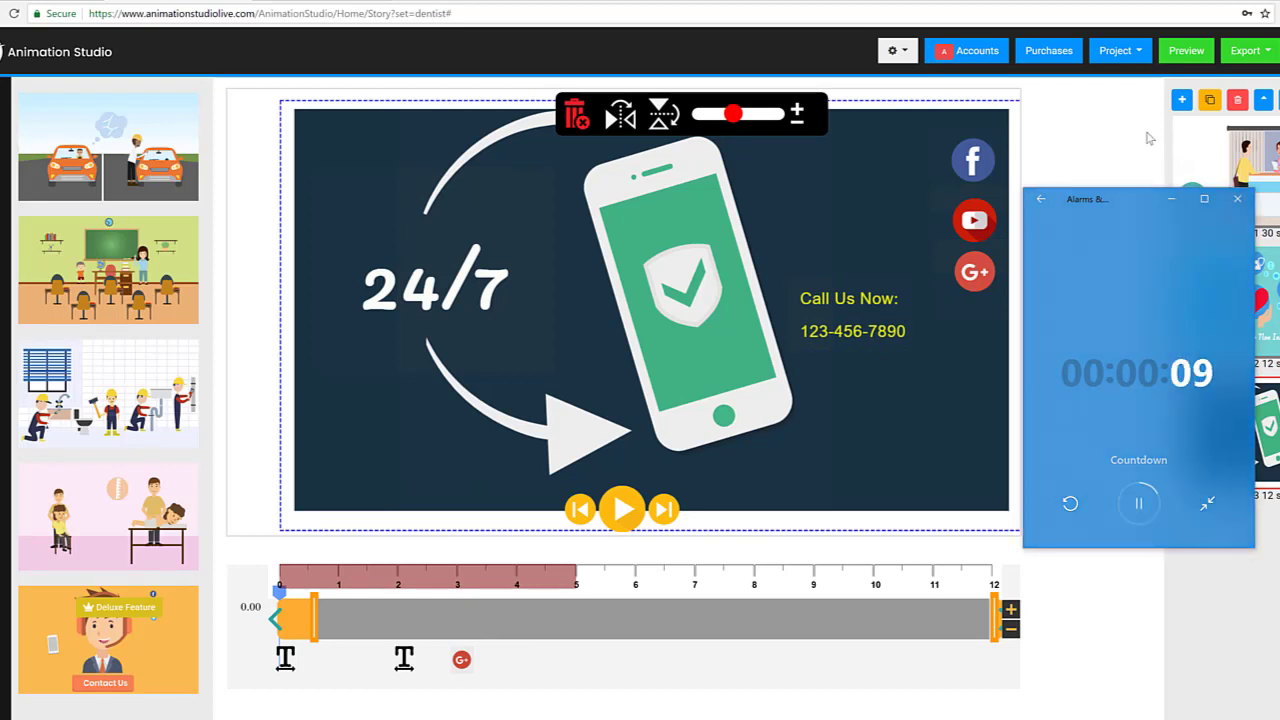
pyautogui.click(1258, 60)
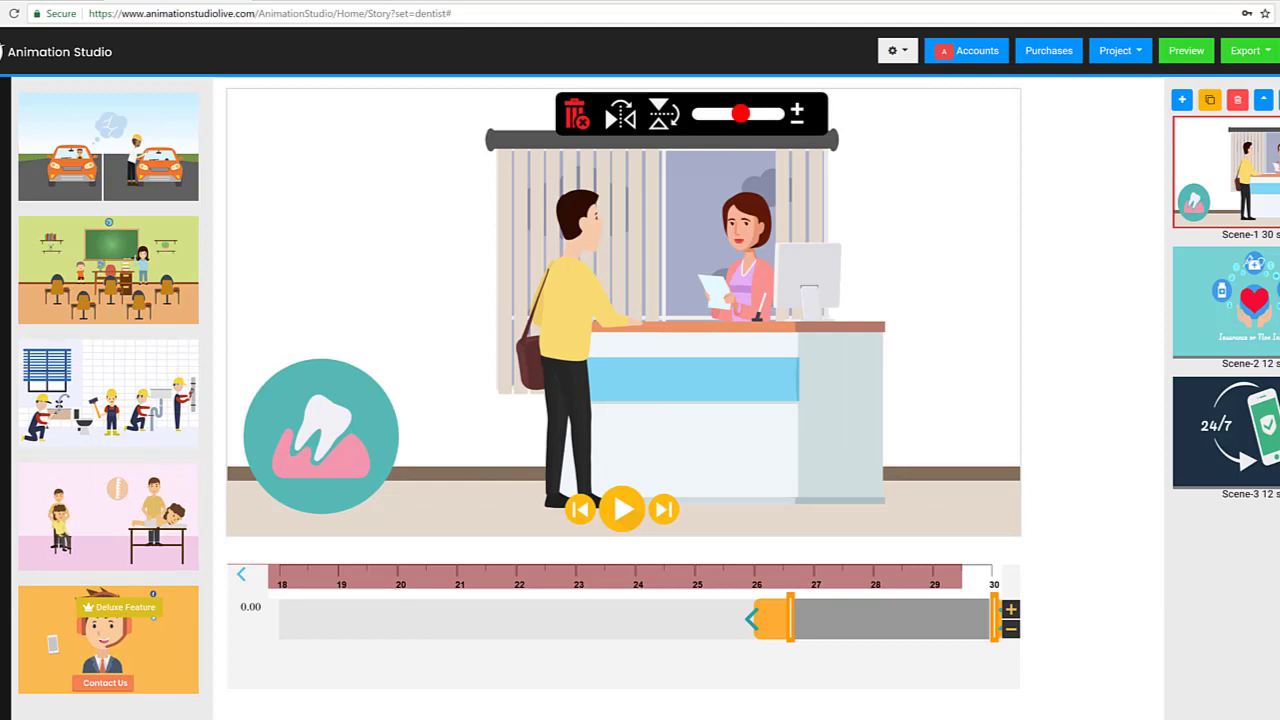
# - Open the scene's props in the left asset panel and scroll through them
pyautogui.click(128, 284)
pyautogui.scroll(-1, 150, 320)
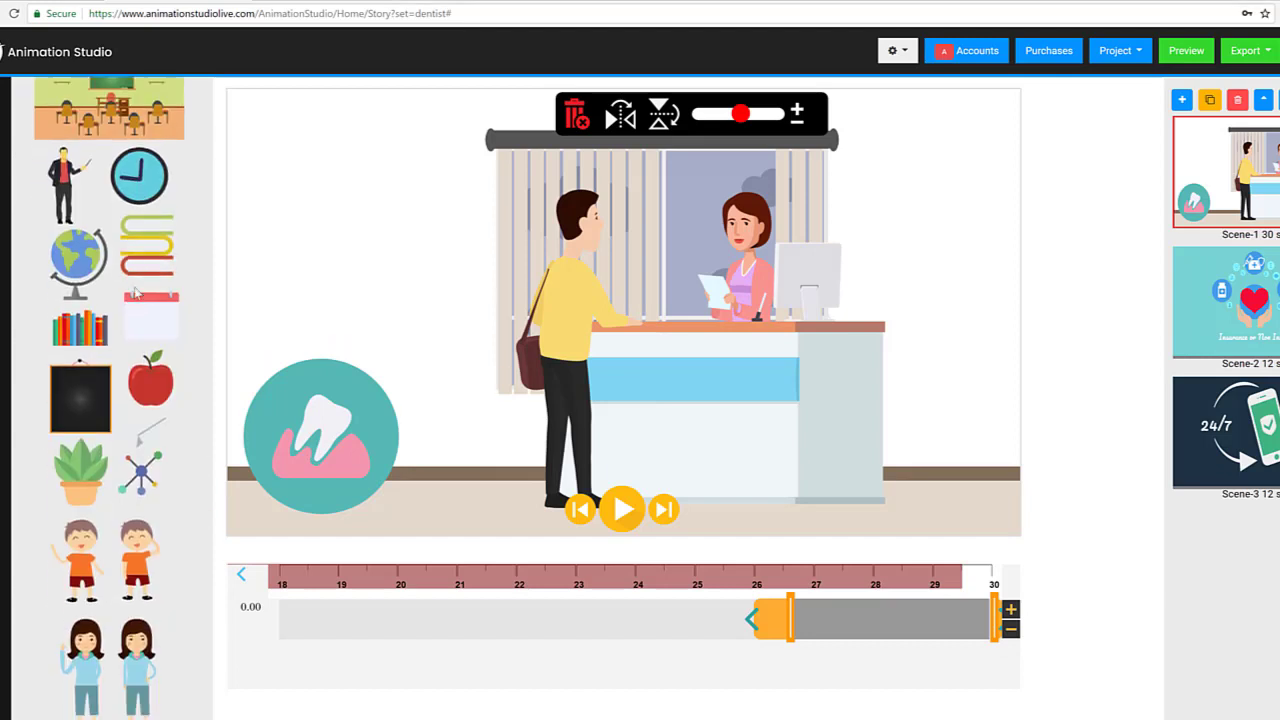
pyautogui.scroll(1, 173, 355)
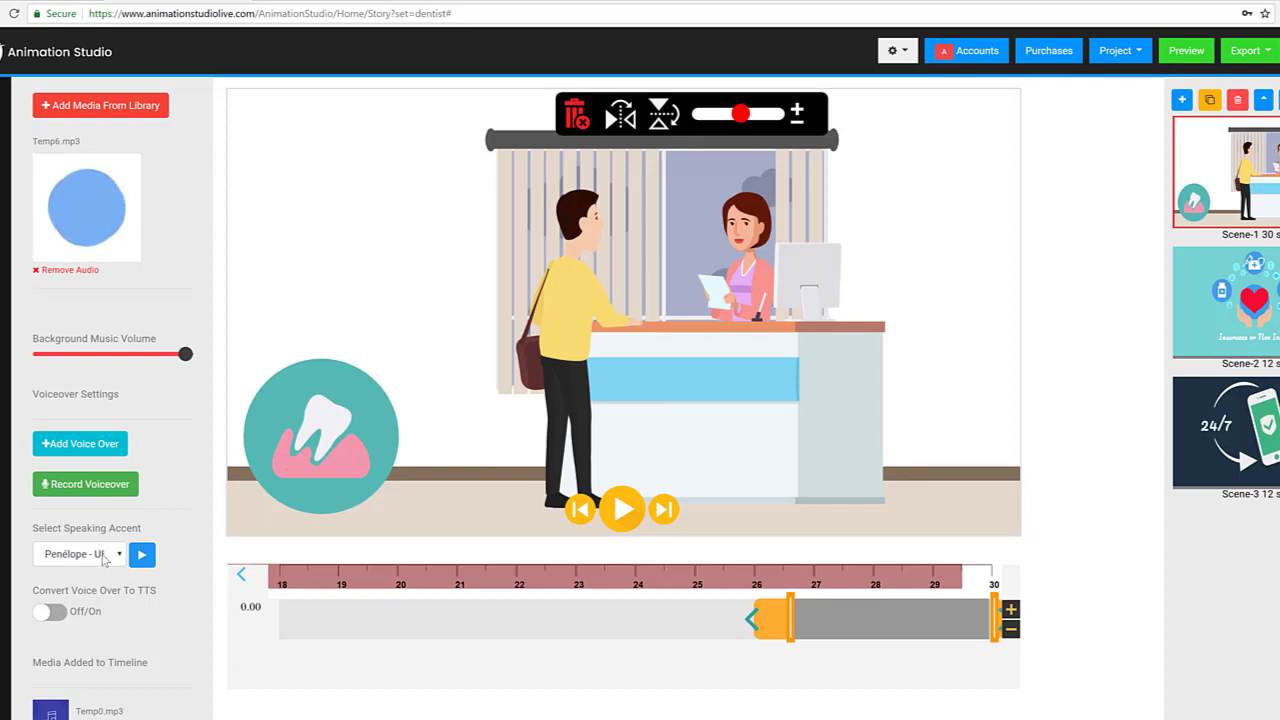
# - Set the speaking accent to Penélope - US Spanish - Female and play its sample
pyautogui.click(104, 559)
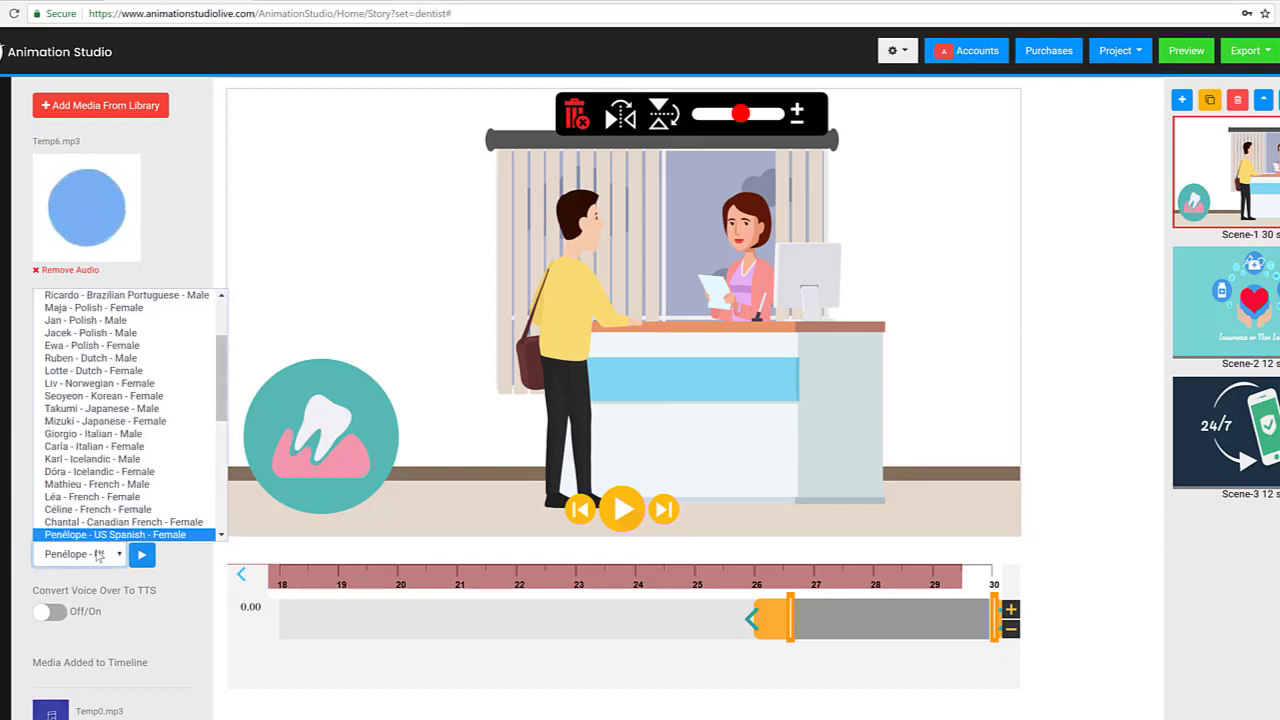
pyautogui.click(115, 535)
pyautogui.click(146, 555)
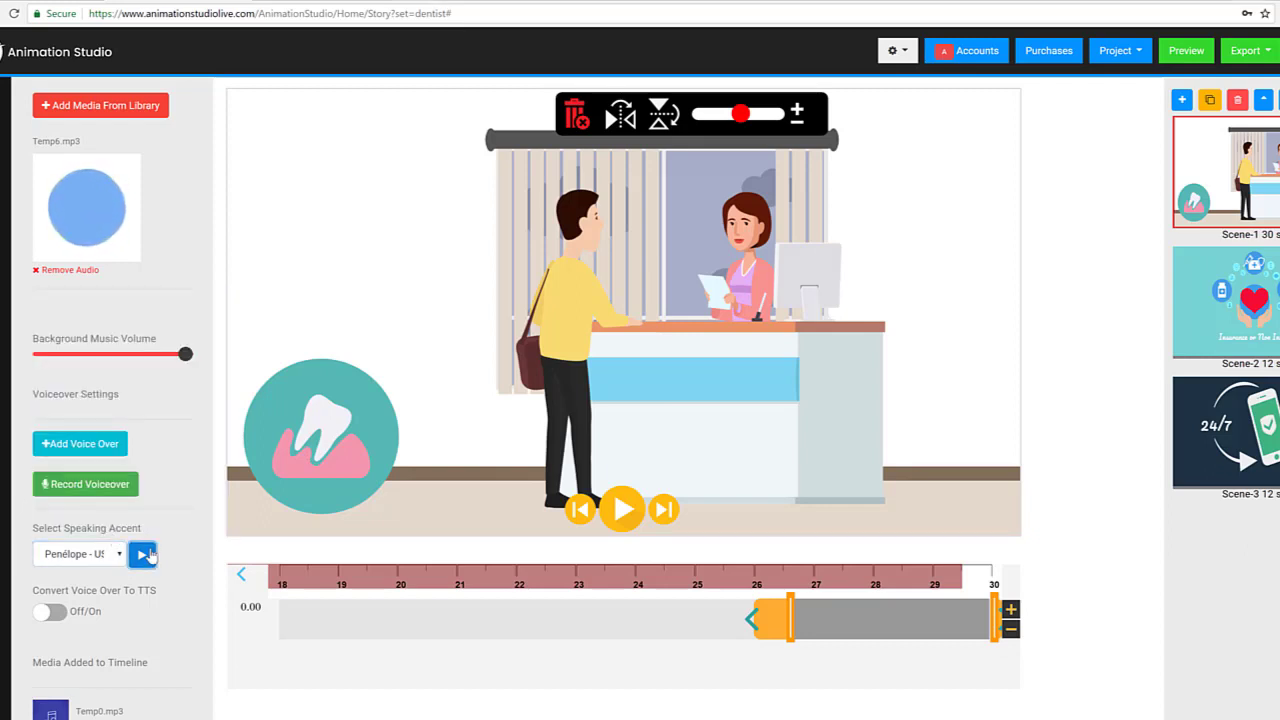